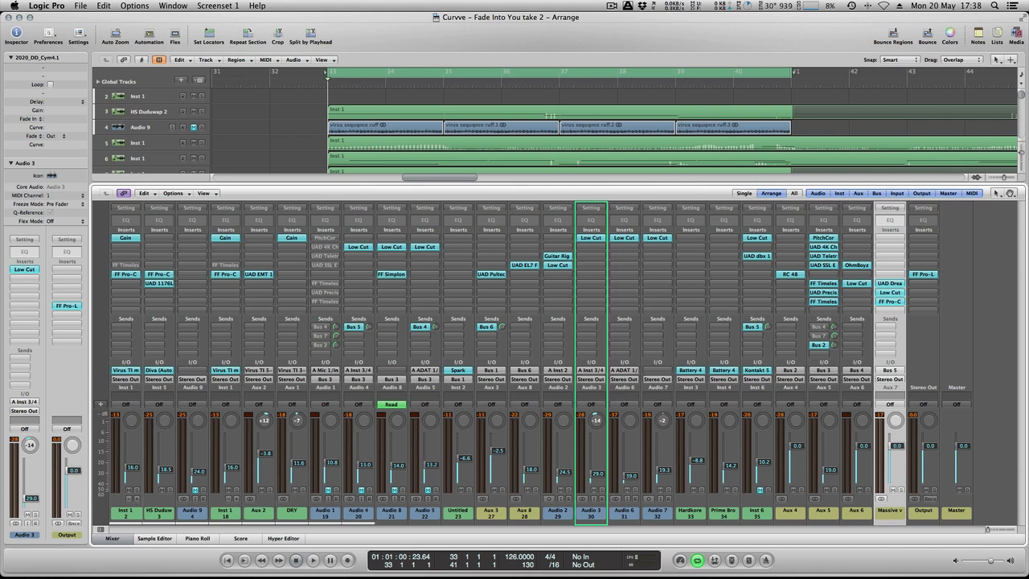
Step: Open the Virus TI instrument of the Inst 1 channel 18 and start playback of the cycled section
click(217, 371)
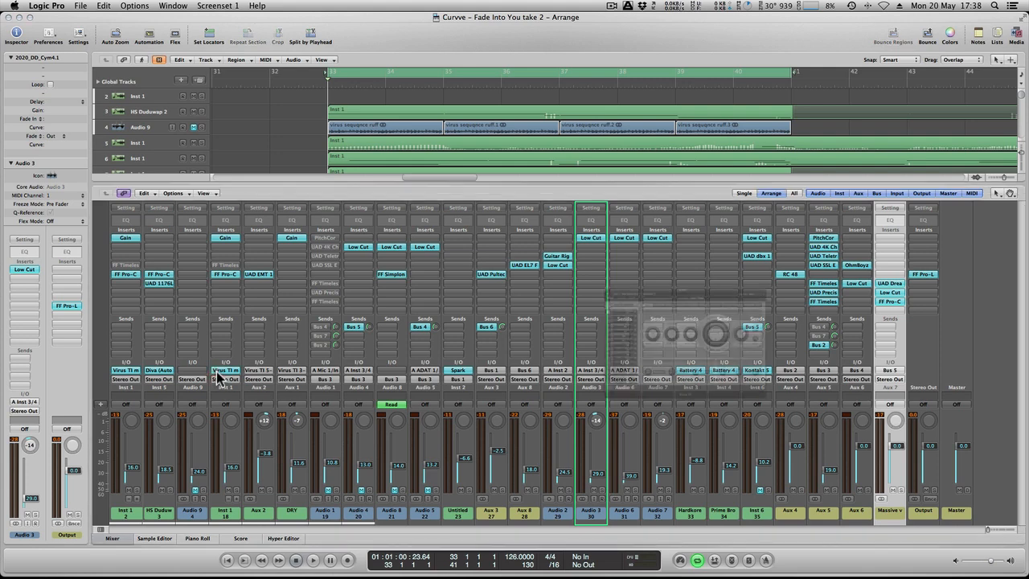
drag(589, 196, 607, 179)
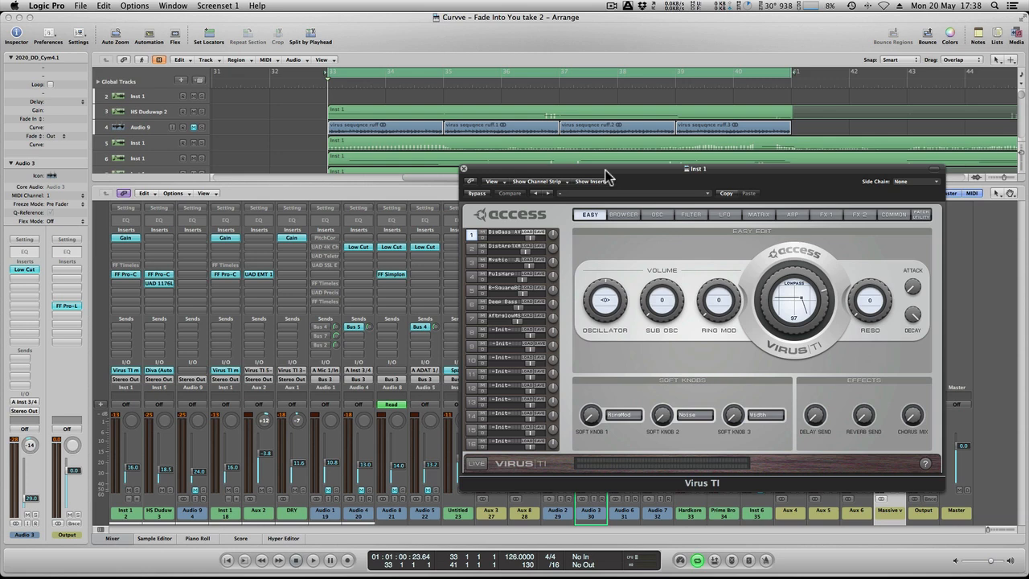
key(space)
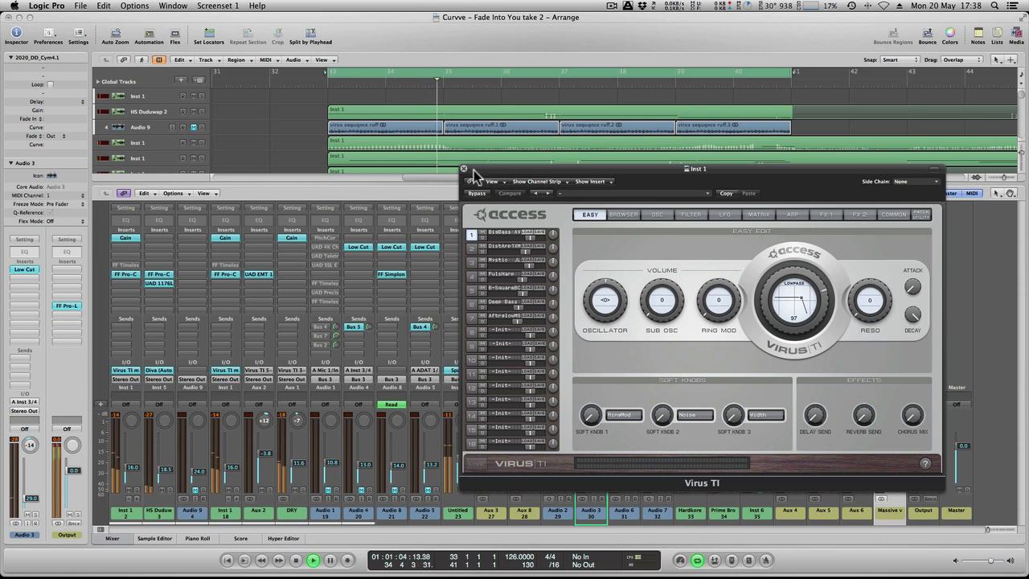
Step: Turn the Filter 1 cutoff of Virus TI part 3 down to 0 and show the part's detailed filter settings
click(472, 262)
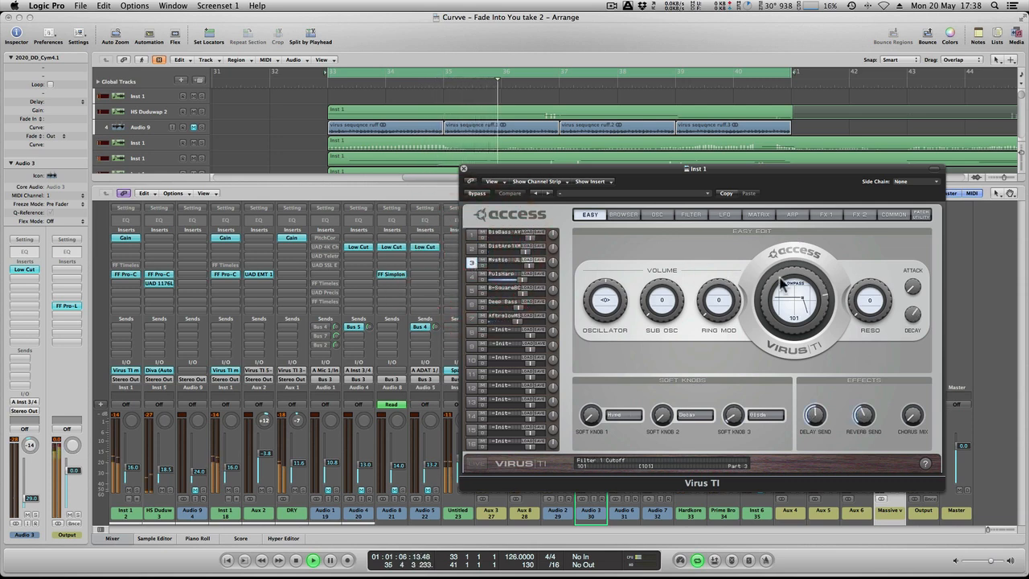
drag(781, 283, 798, 410)
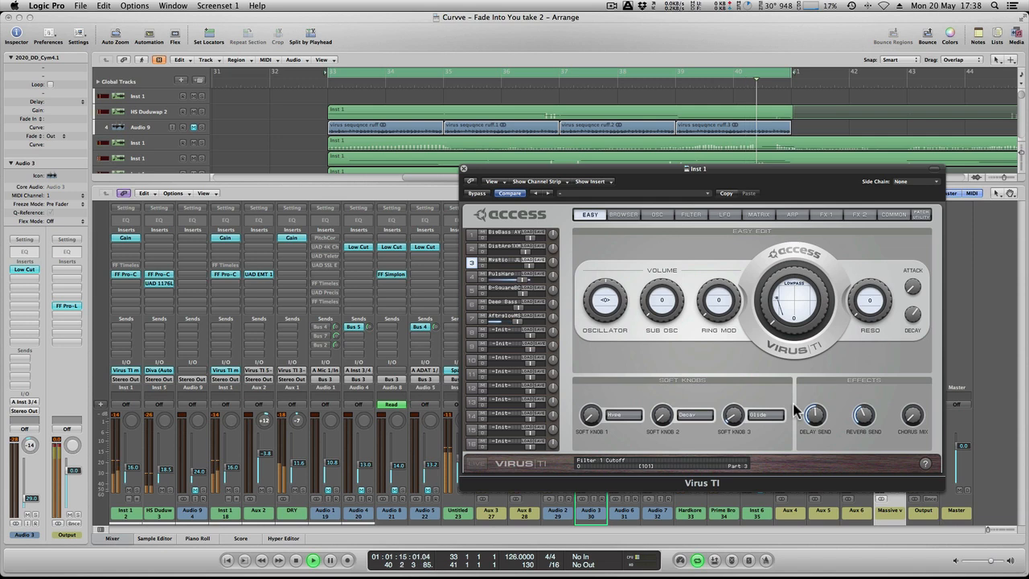
click(688, 214)
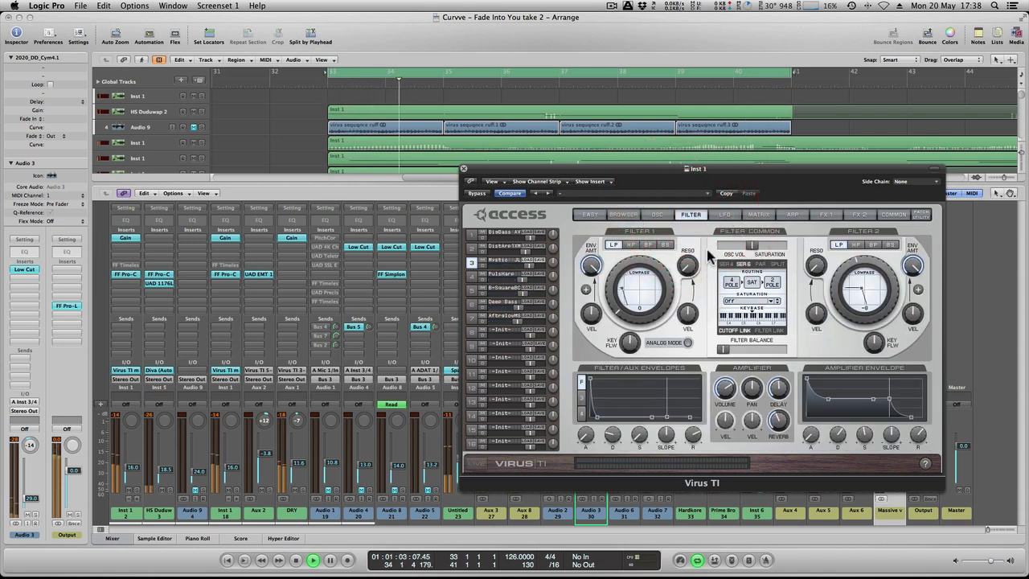
drag(593, 268, 595, 303)
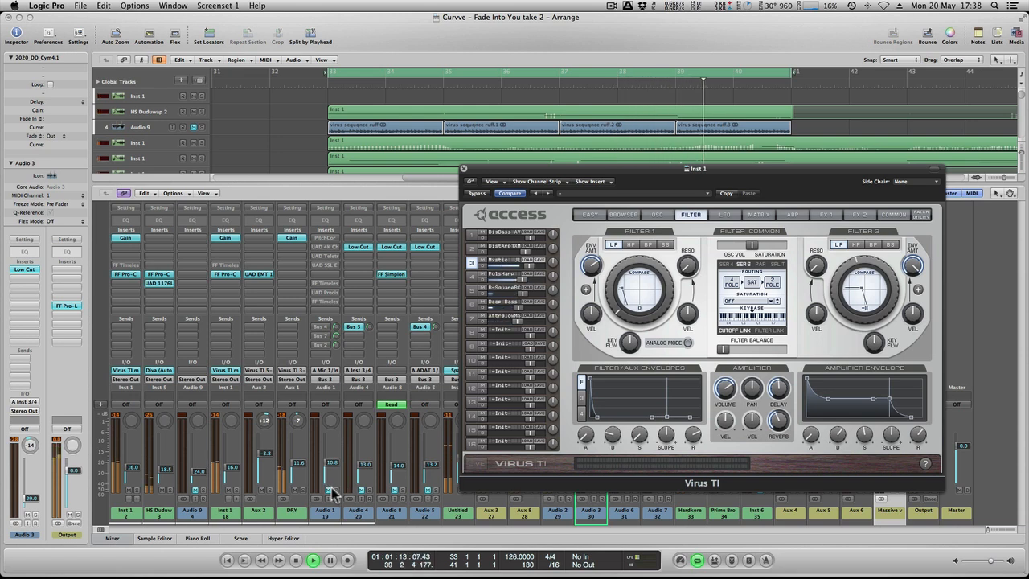
Step: Audition the Audio 4 channel unmuted during playback and mute it again, closing the Virus TI with part 2 selected
click(360, 490)
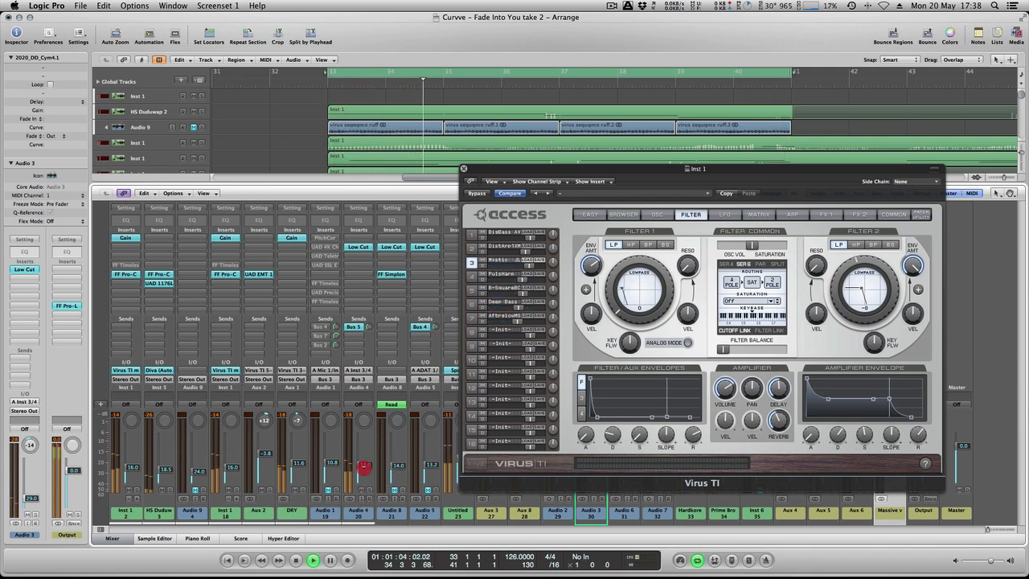
click(363, 465)
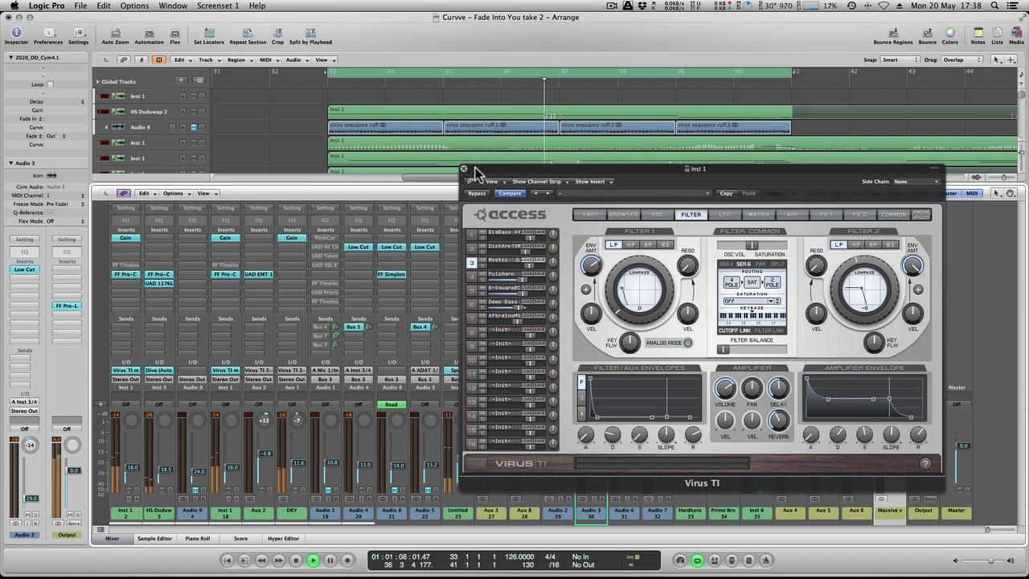
click(471, 246)
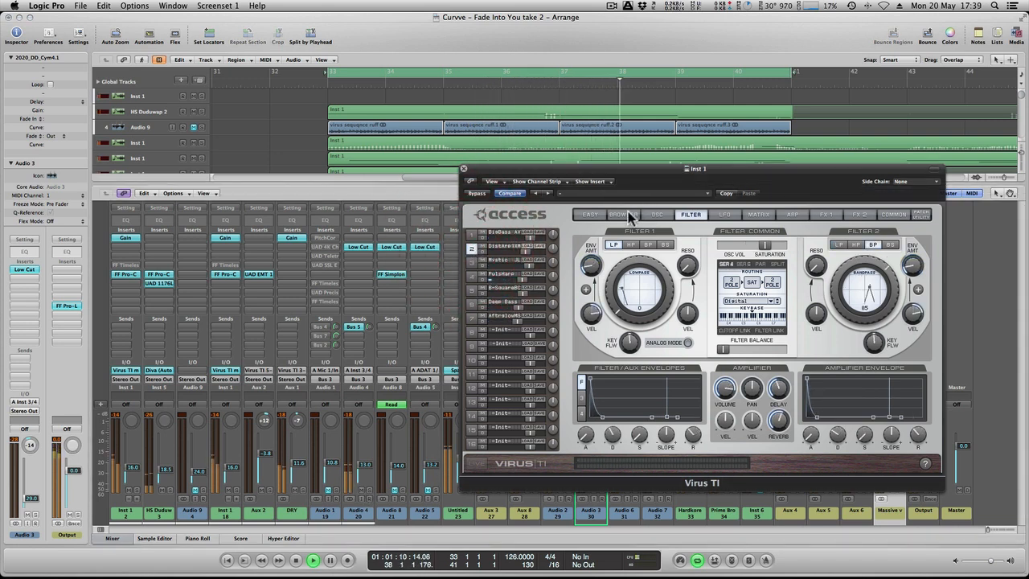
click(463, 169)
click(360, 488)
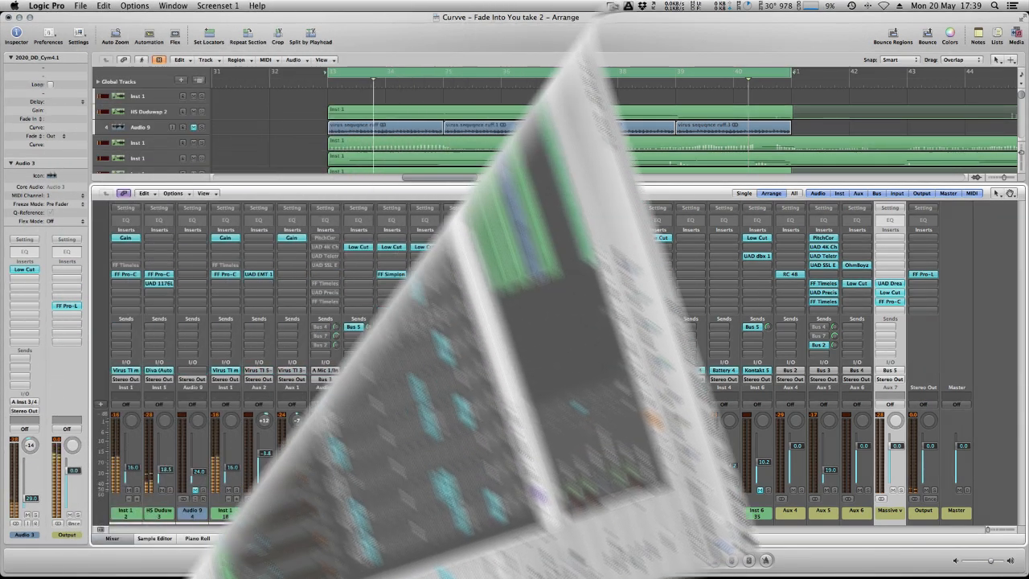
Step: Compare the soloed DRY and Inst 1 channels, leaving only the Inst 1 channels soloed
click(303, 490)
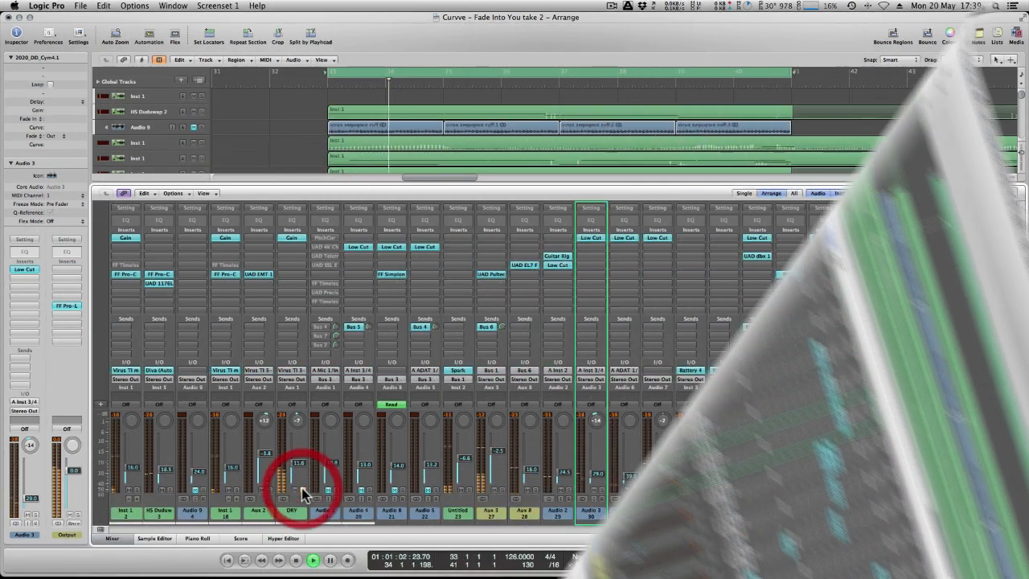
click(236, 490)
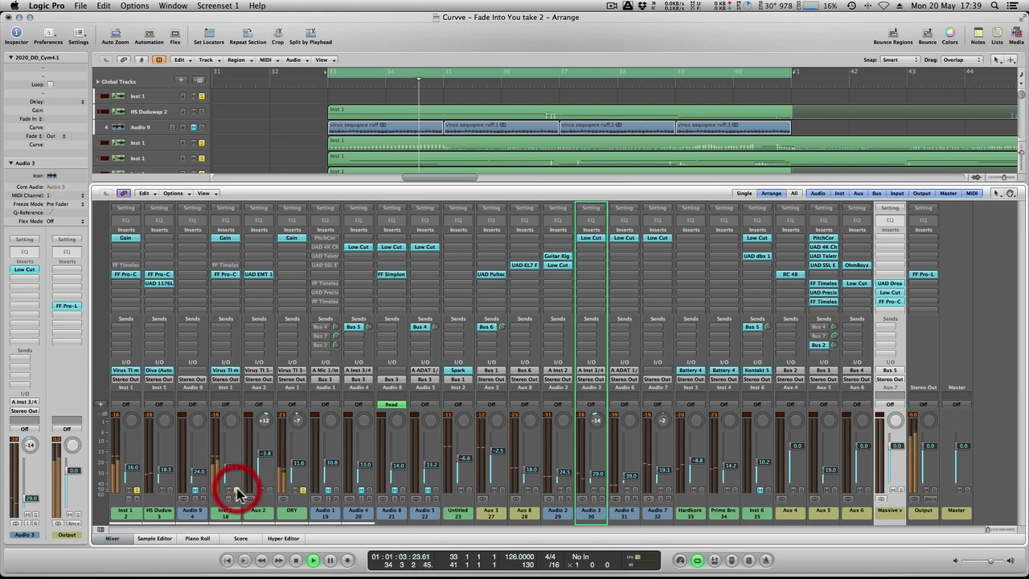
click(299, 489)
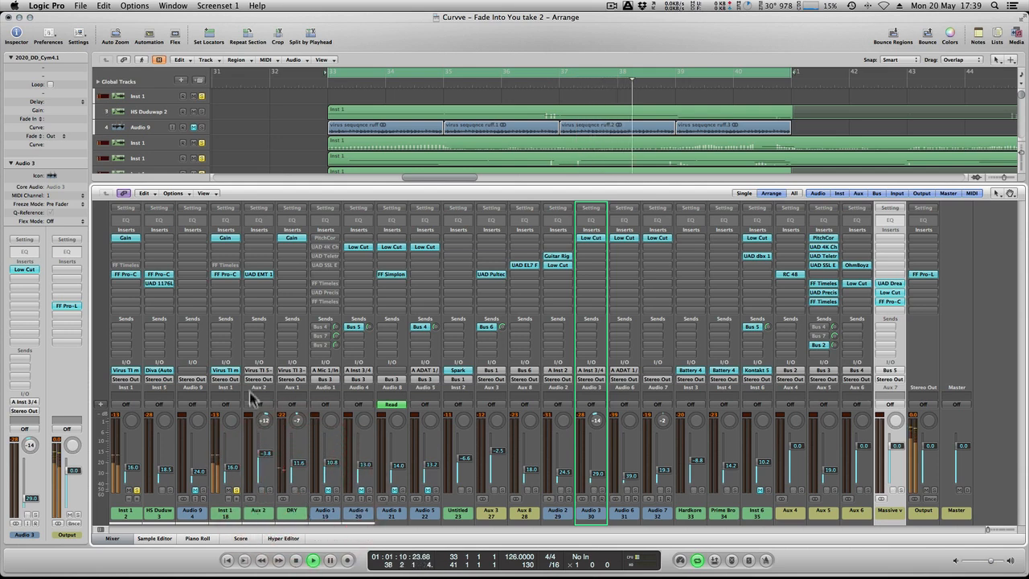
Step: Reopen the Virus TI on Inst 1, audition its layers by muting and unmuting parts 6, 5 and 2, and close it
click(228, 369)
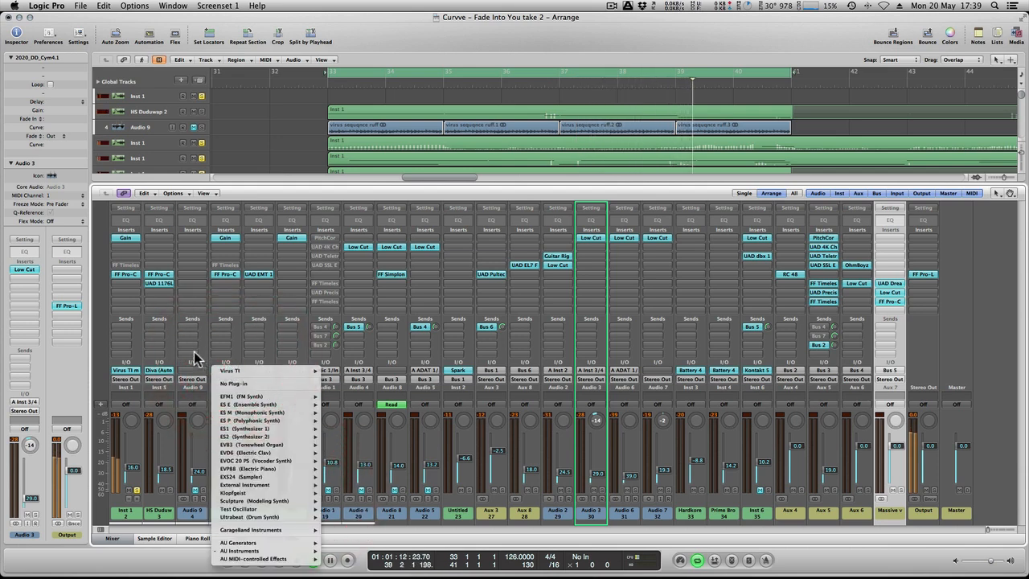
click(190, 351)
click(223, 370)
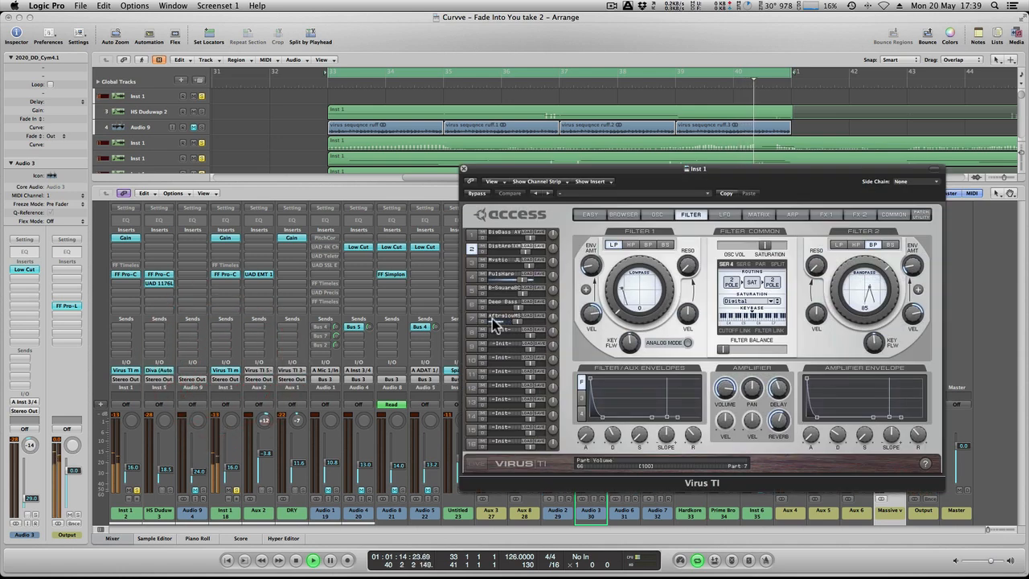
click(484, 303)
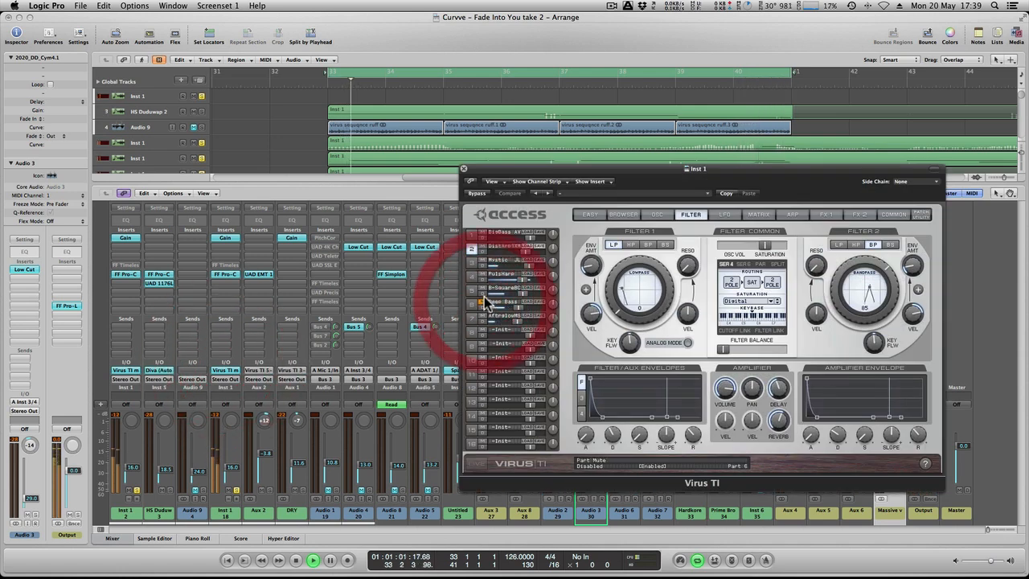
click(483, 288)
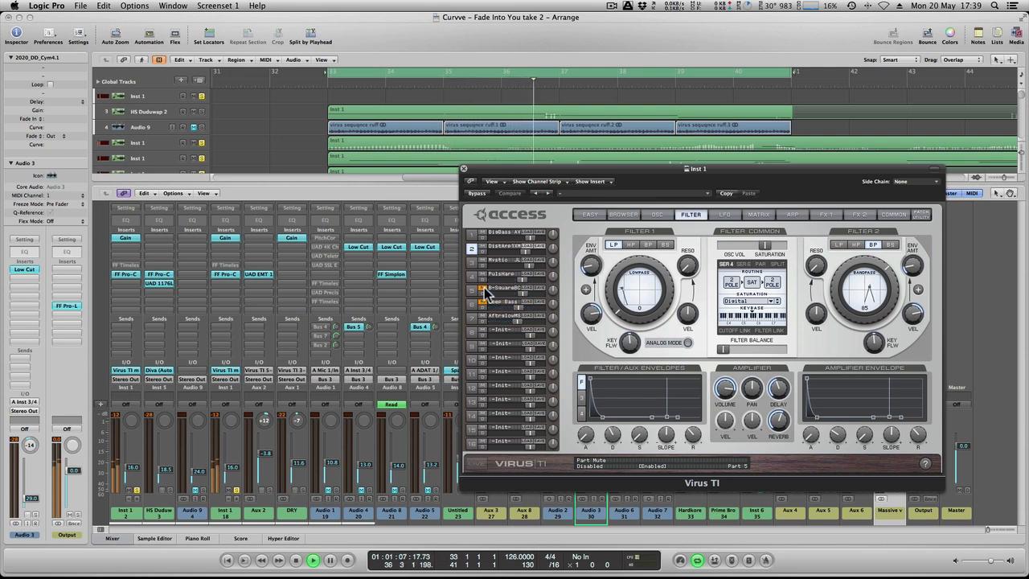
click(485, 293)
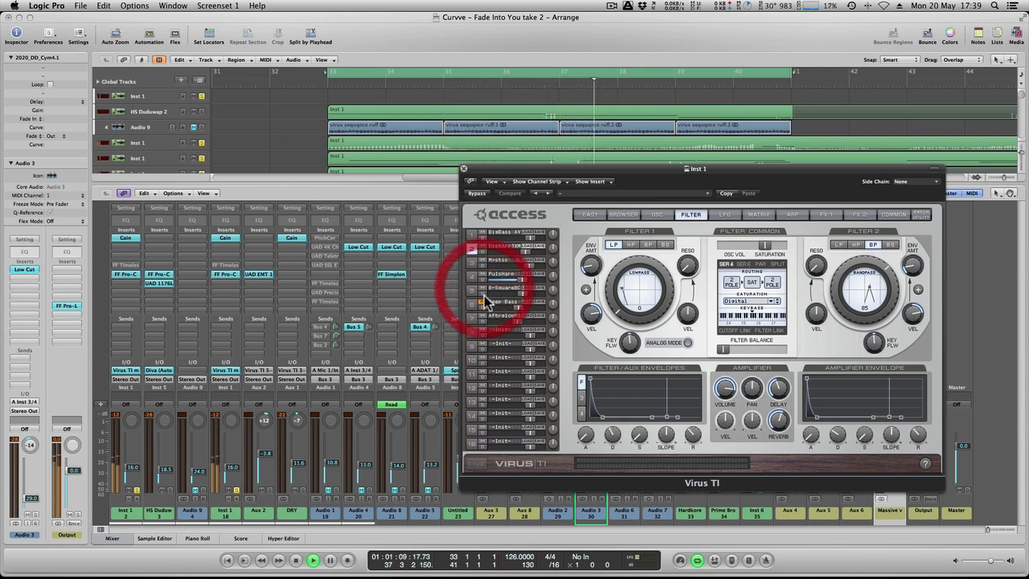
click(485, 303)
click(487, 248)
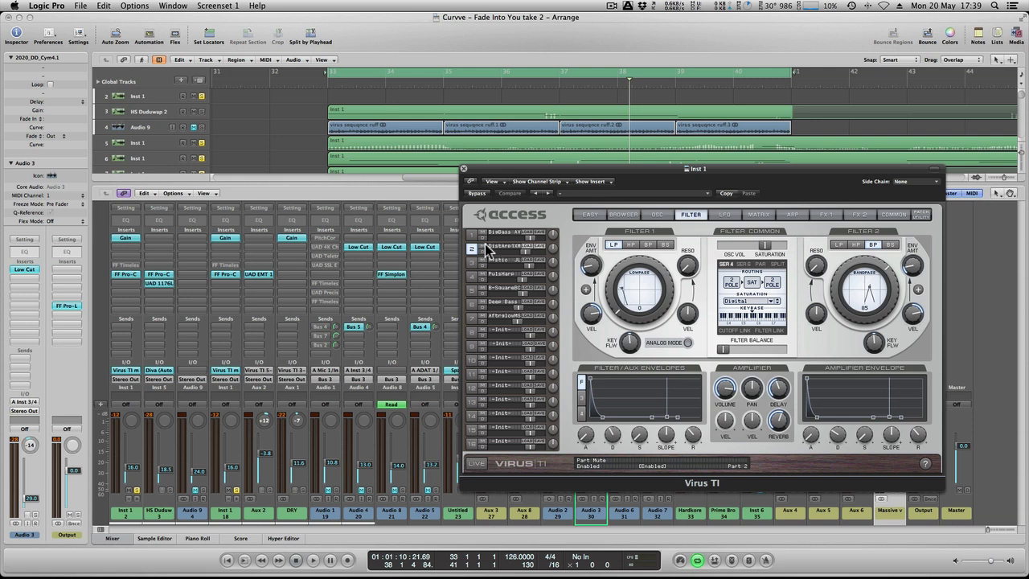
click(463, 169)
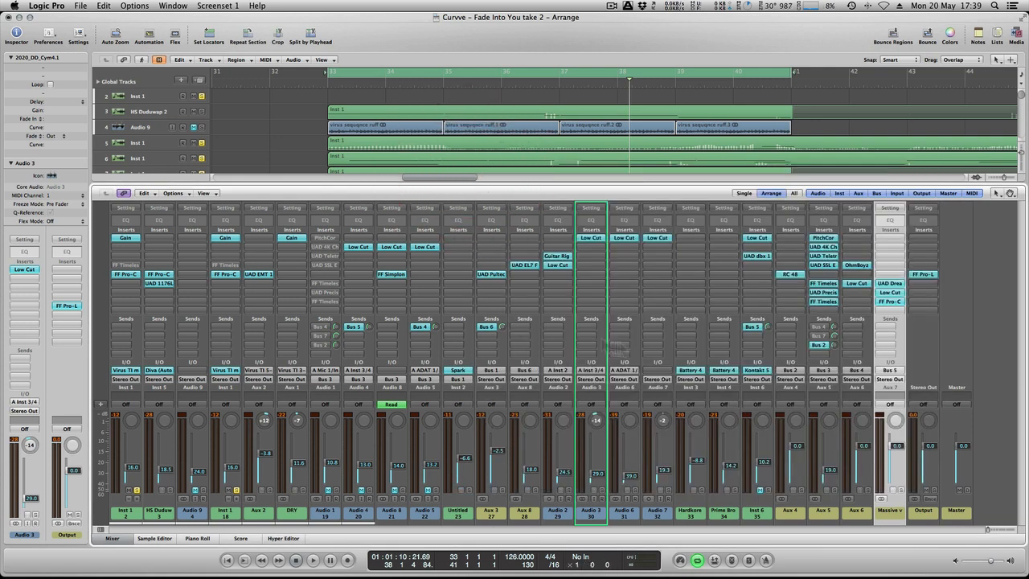
Step: Open Kontakt 5 on the Inst 6 channel and examine the vocal sample in its mapping and wave editors
click(756, 371)
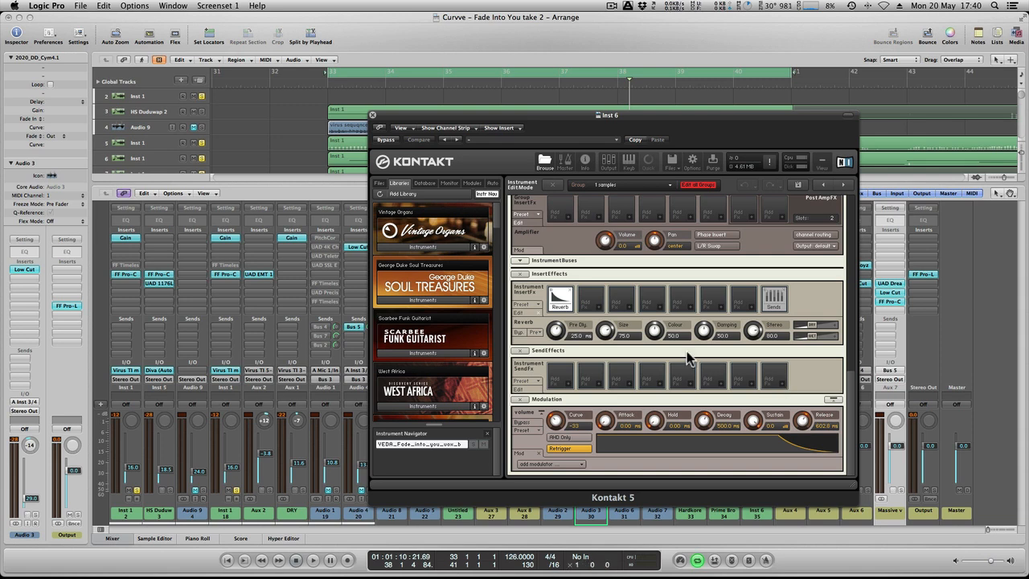
scroll(689, 357, down, 5)
scroll(689, 358, up, 1)
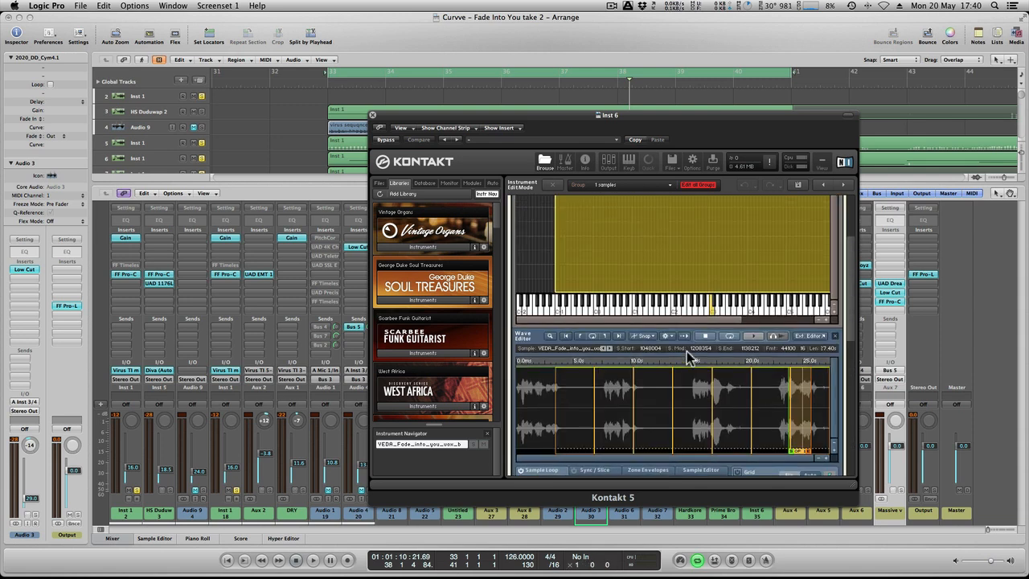
click(534, 389)
drag(852, 310, 854, 274)
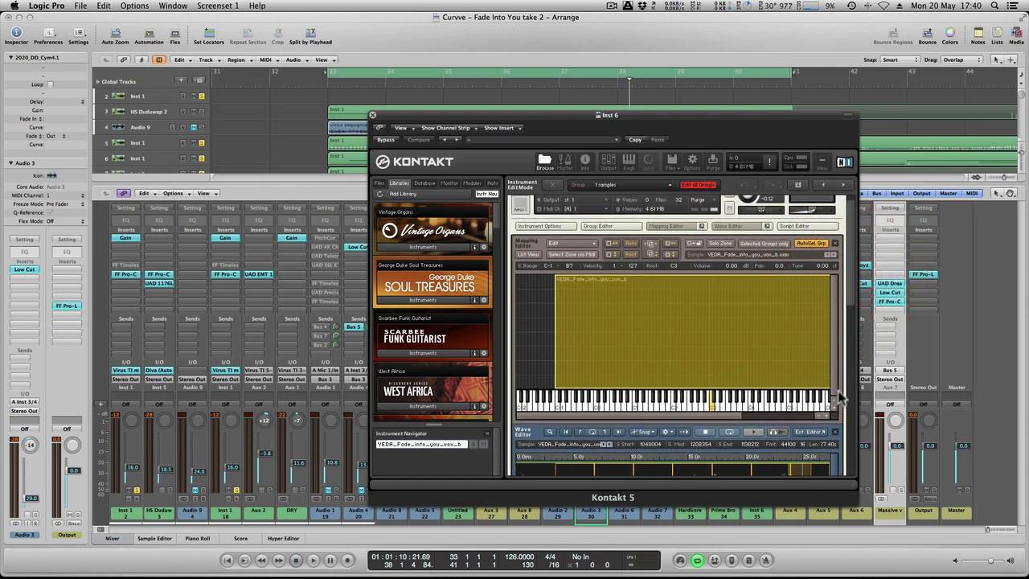
drag(851, 311, 854, 374)
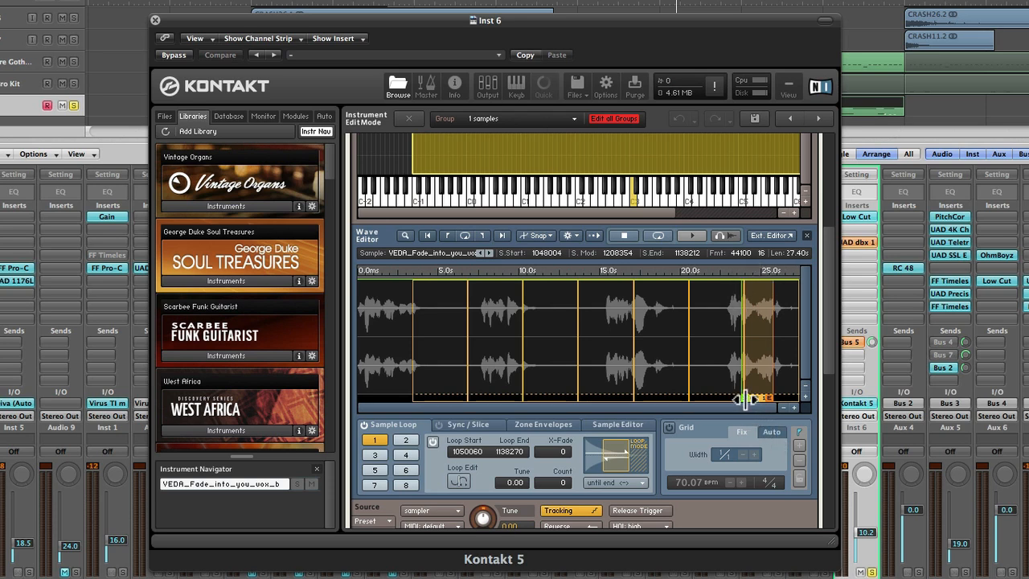
Step: Audition the vocal sample from start points 757121 and 22693, and place the sample start at 1050067, near the loop's beginning
mouse_move(744, 397)
mouse_down()
mouse_move(498, 396)
mouse_move(634, 404)
mouse_up()
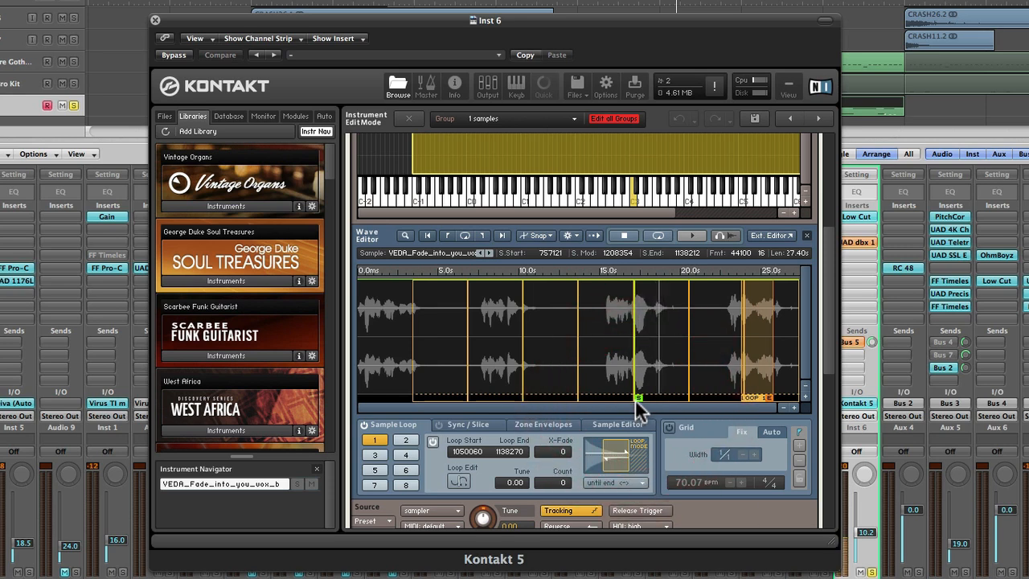
drag(636, 398, 368, 362)
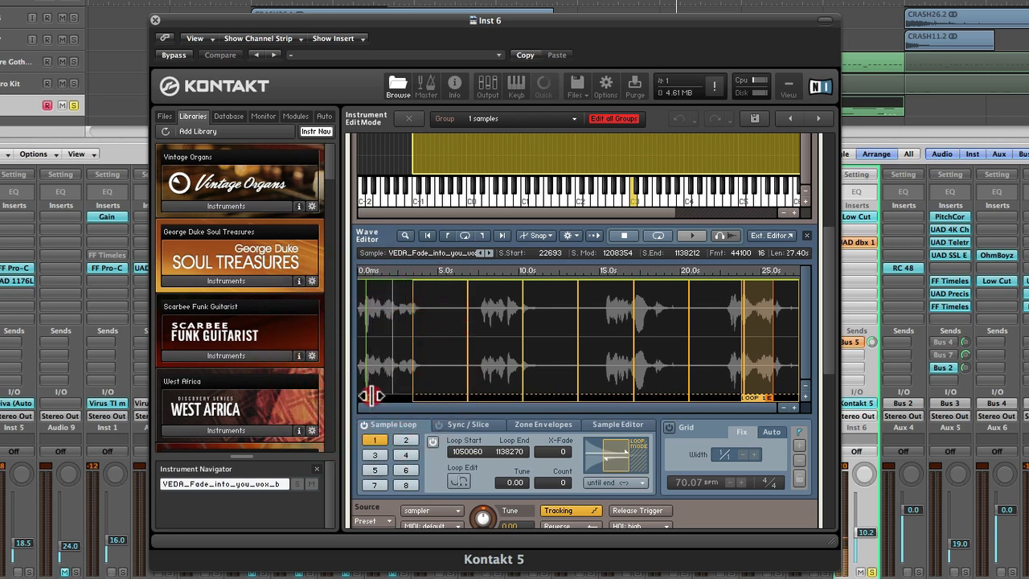
mouse_move(378, 397)
mouse_down()
mouse_move(702, 399)
mouse_move(748, 411)
mouse_up()
drag(747, 412, 749, 411)
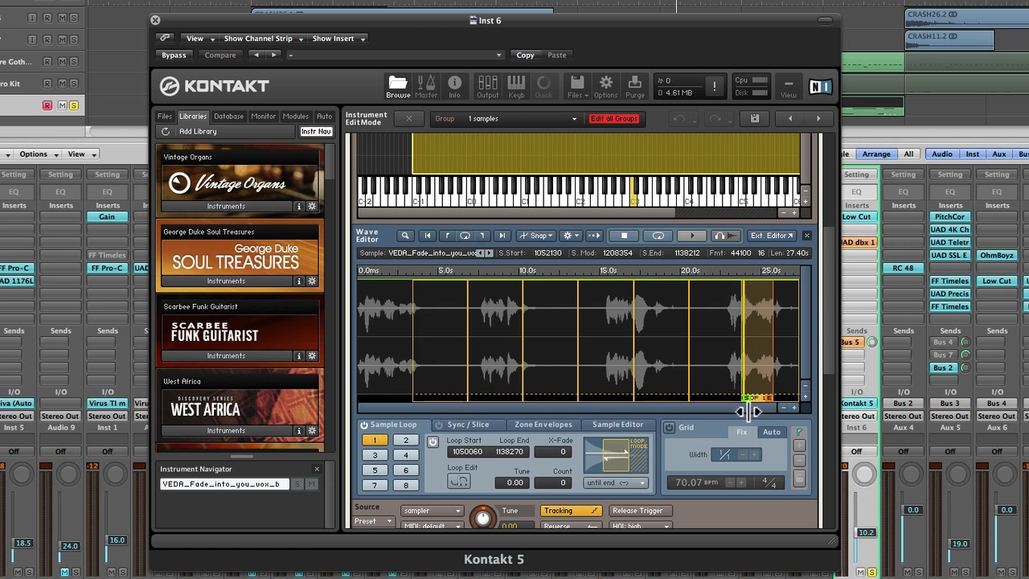
click(748, 411)
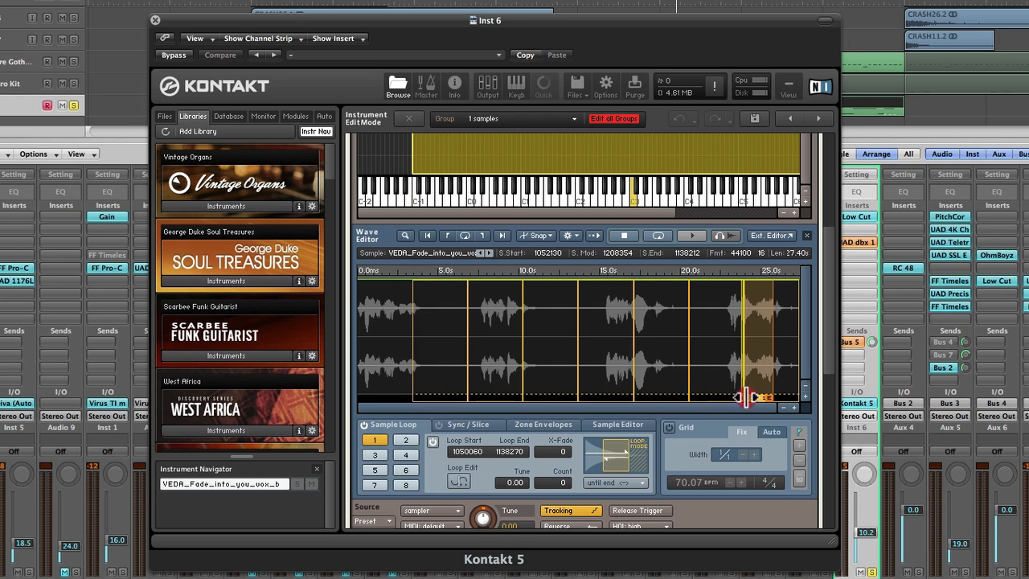
mouse_move(745, 396)
mouse_down()
mouse_move(758, 394)
mouse_move(746, 395)
mouse_up()
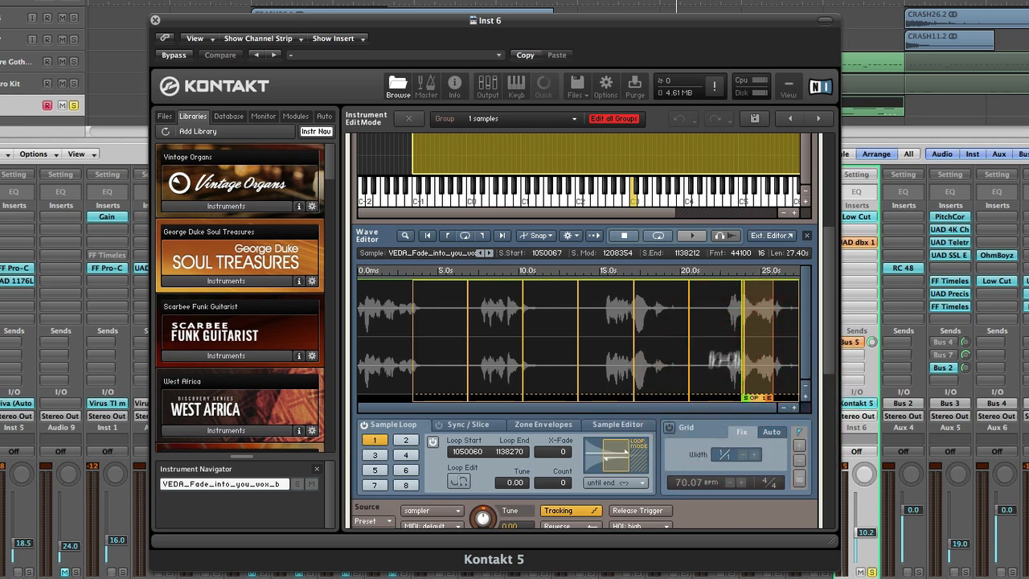
Step: Set the vocal sample's end point to 1136152, just before the end of the loop
click(791, 407)
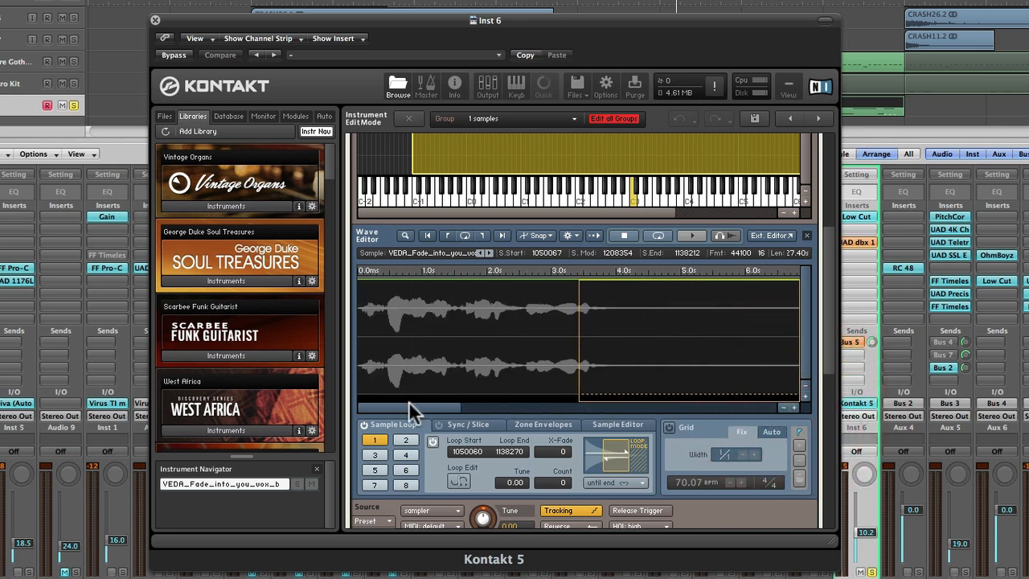
drag(410, 406, 748, 406)
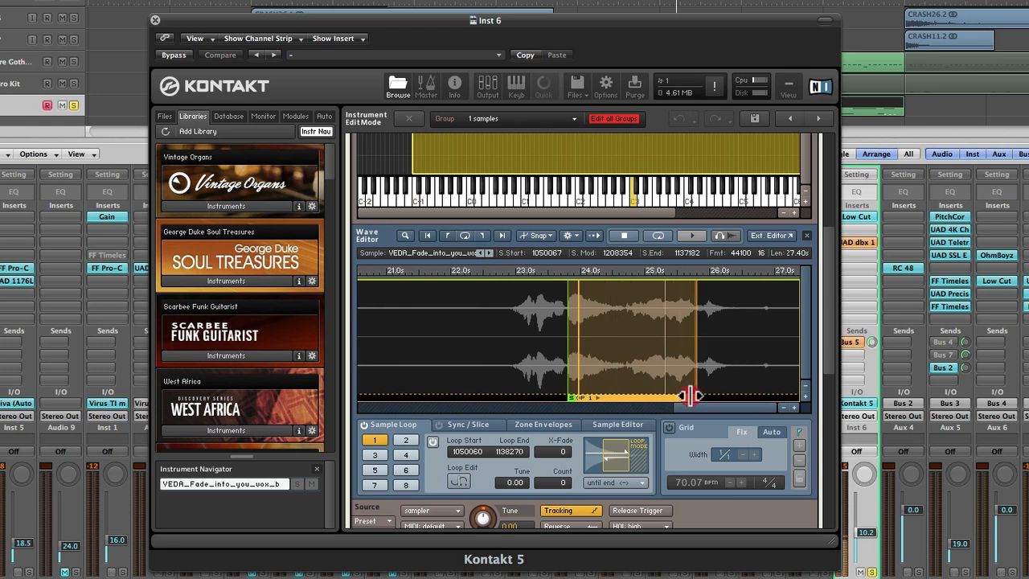
drag(693, 396, 690, 396)
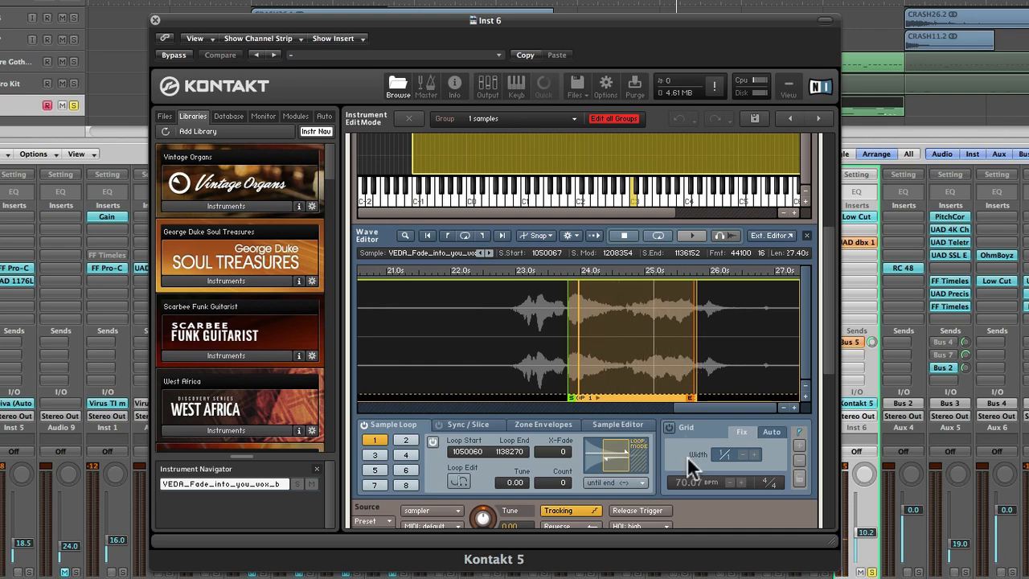
Step: Set the volume envelope's release to about 2.1k ms and adjust the instrument reverb's wet level
drag(834, 330, 827, 475)
drag(763, 455, 763, 446)
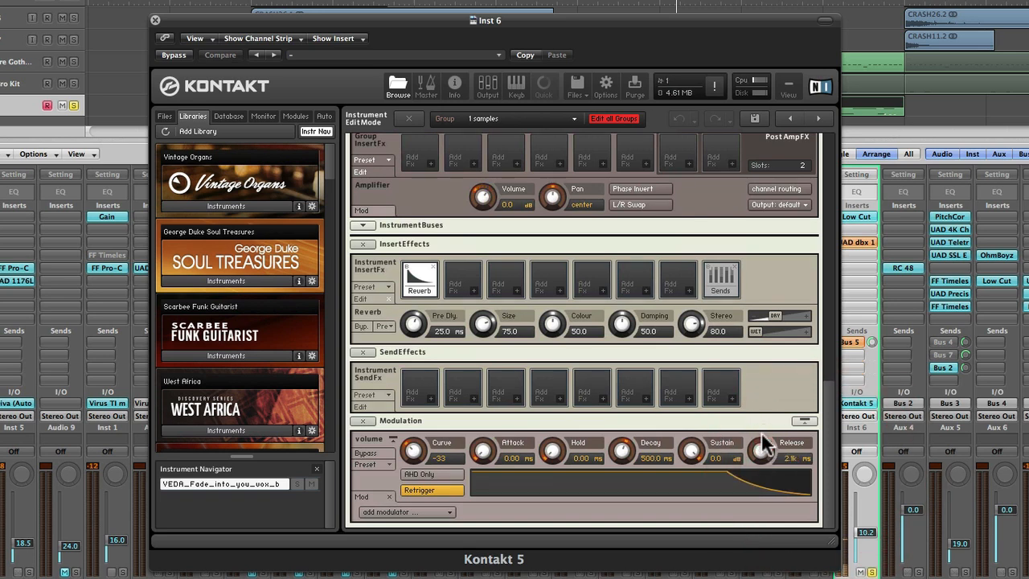
drag(753, 329, 780, 338)
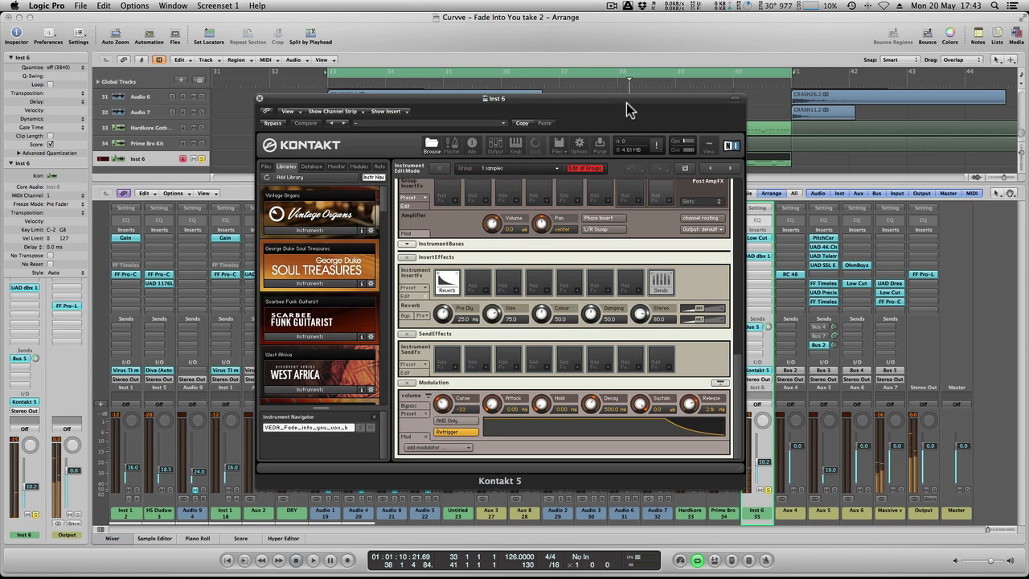
Step: Open the Inst 6 region's notes in the Piano Roll, close Kontakt and play the part from bar 33
drag(629, 110, 705, 195)
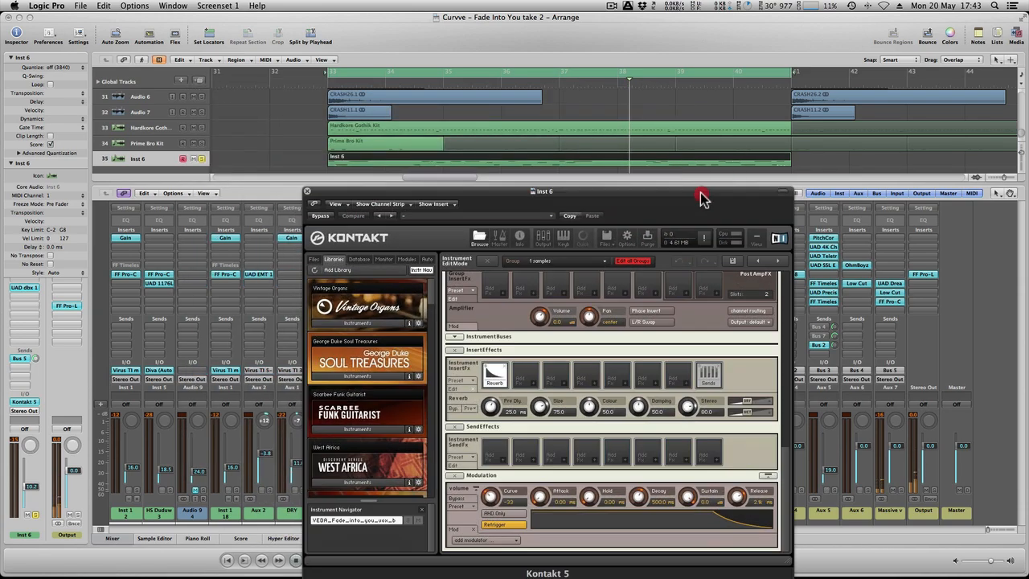
click(292, 119)
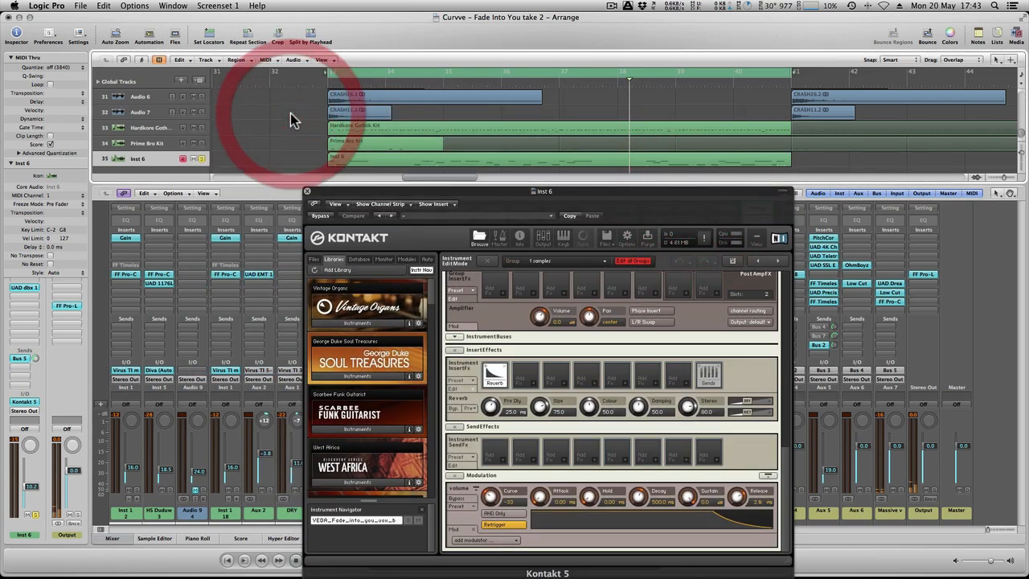
double_click(360, 162)
click(307, 191)
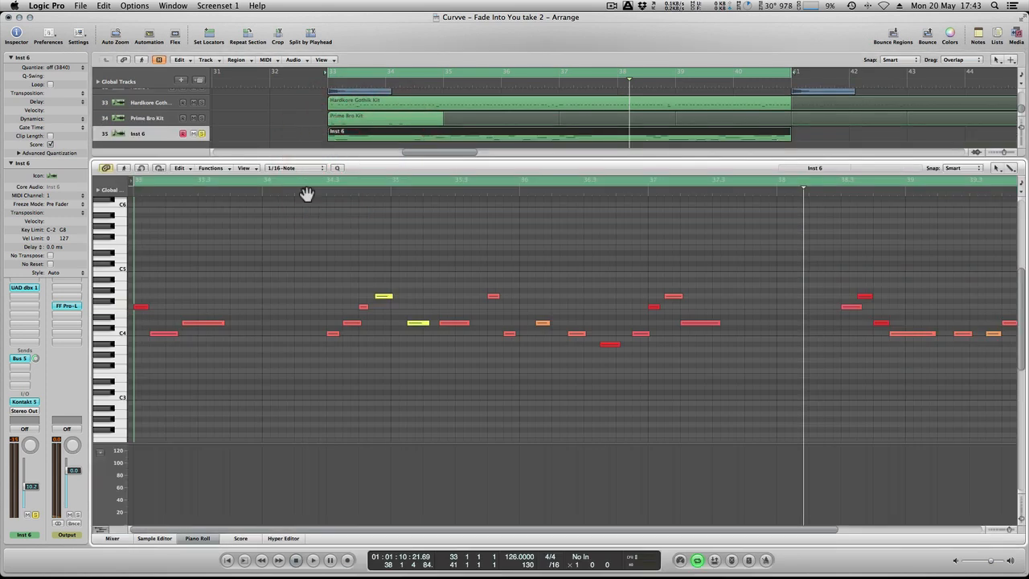
key(Return)
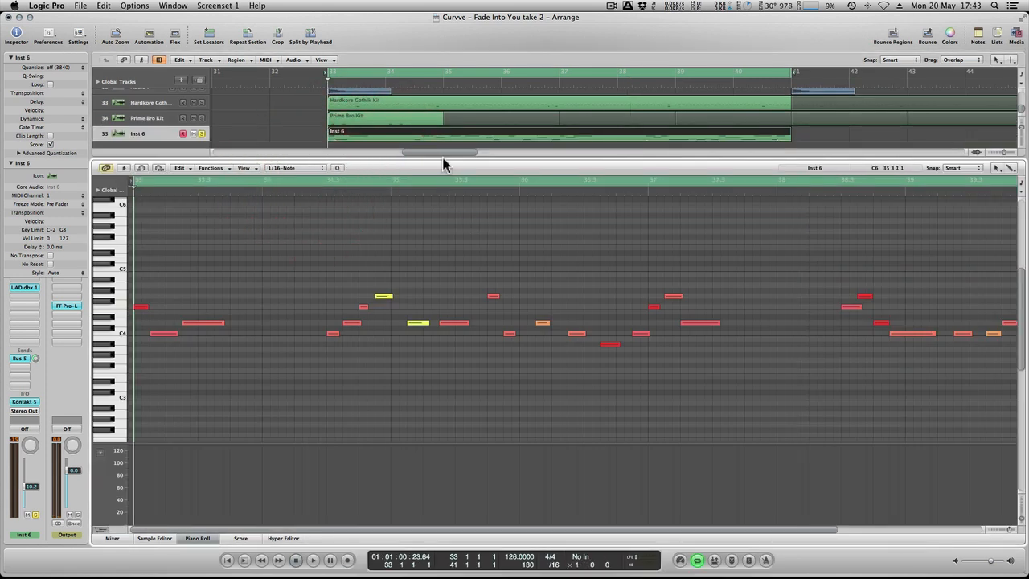
key(space)
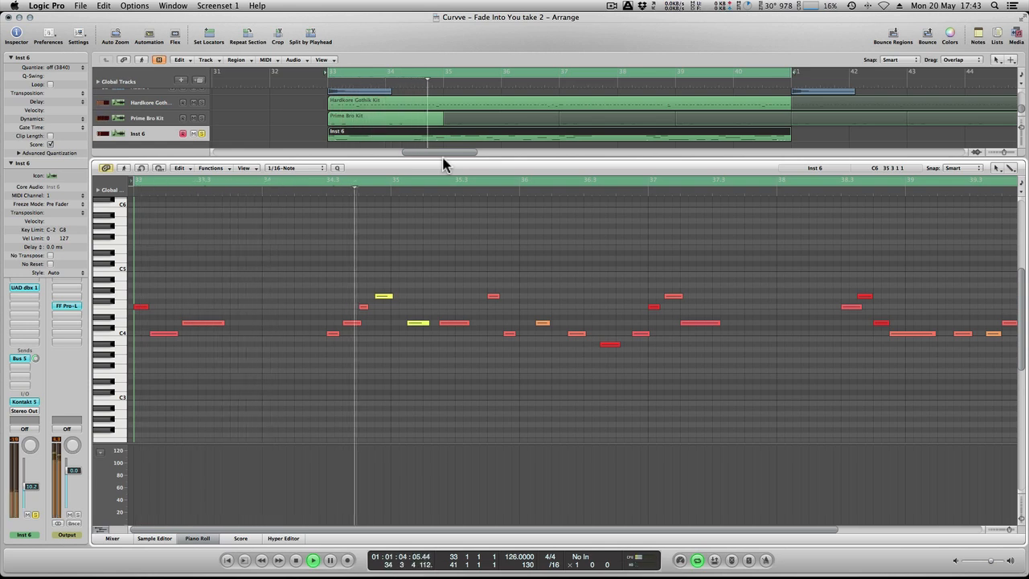
Step: Close the Piano Roll and adjust the Inst 6 channel's send level to Bus 5
click(197, 538)
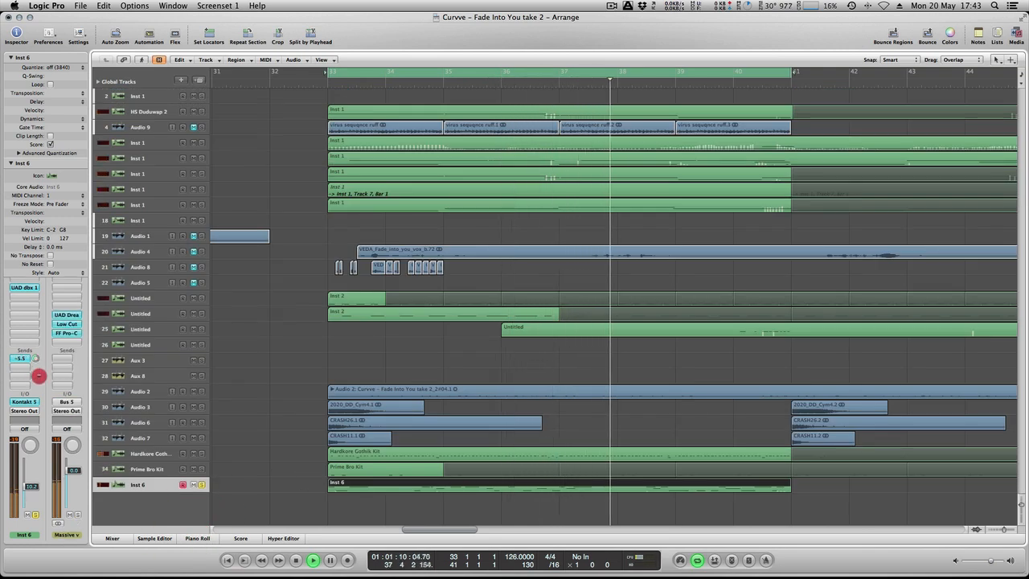
click(35, 362)
drag(34, 366, 36, 398)
Step: Reopen Kontakt 5 on Inst 6 and set the volume envelope's release to about 725 ms
click(36, 398)
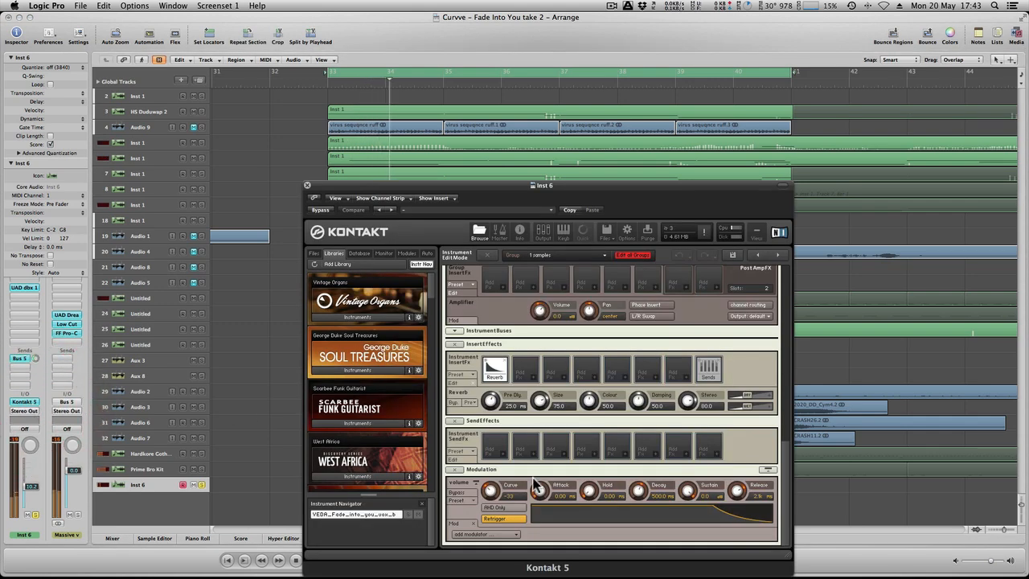
drag(735, 492, 734, 503)
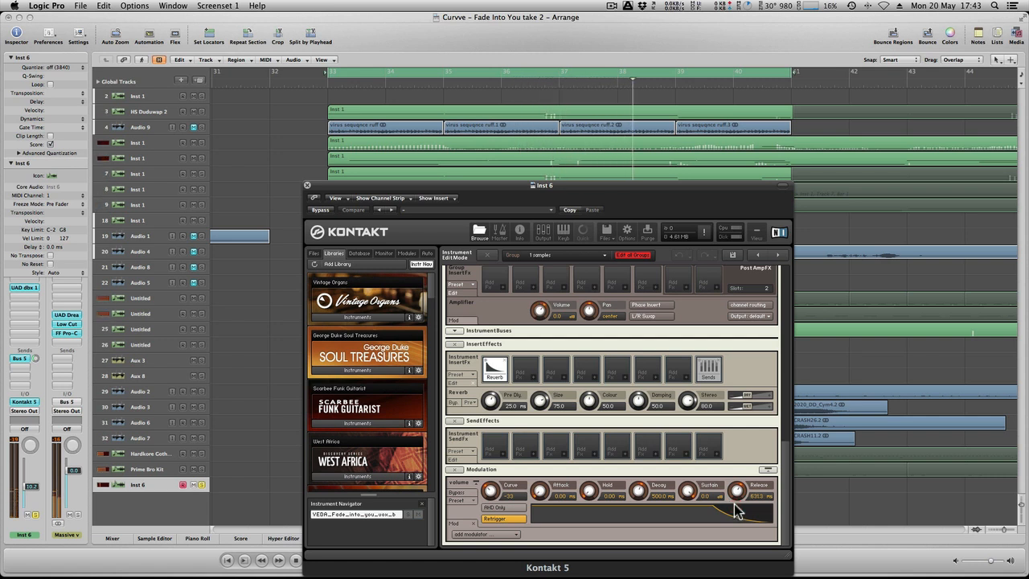
click(735, 504)
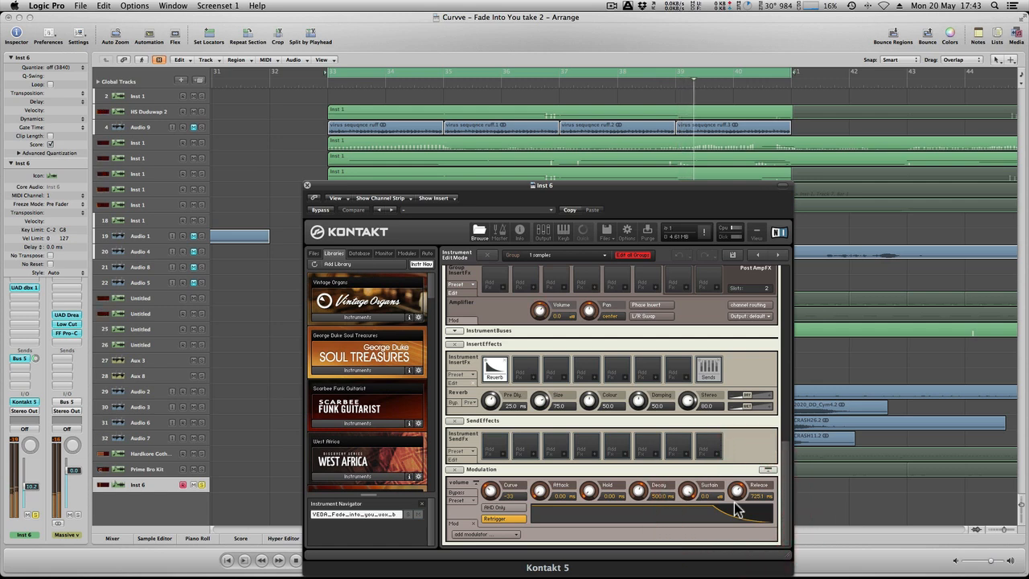
Step: Extend the vocal sample in the wave editor, setting the sample end to 1145937 and the loop end to 1145995
drag(784, 464, 790, 356)
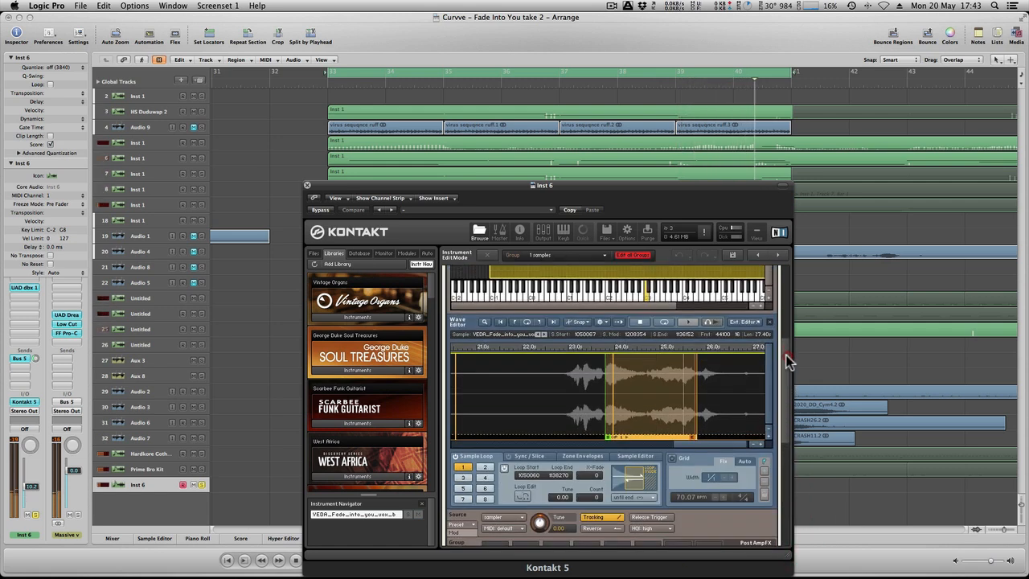
drag(693, 436, 702, 436)
click(703, 436)
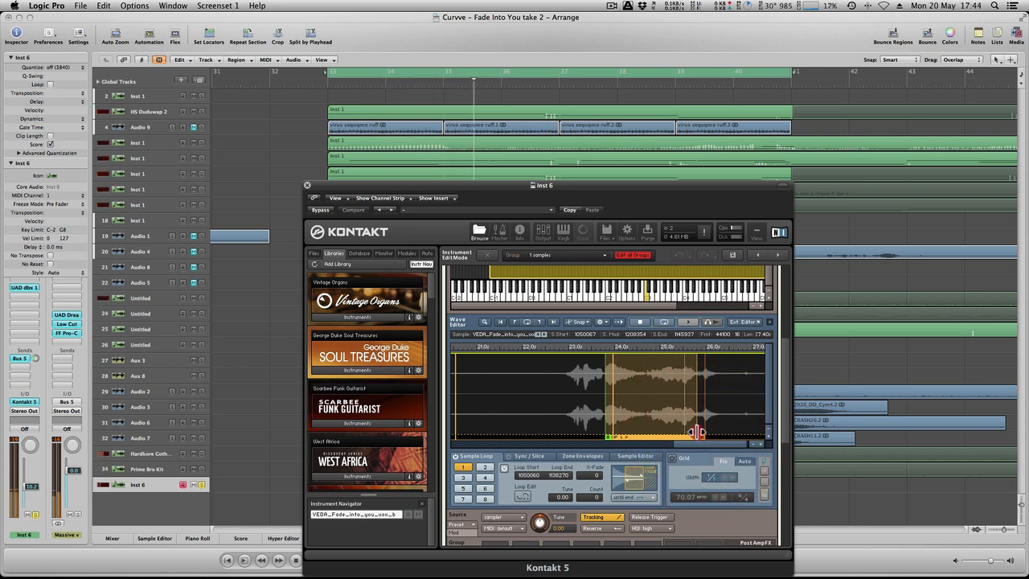
drag(696, 434, 705, 436)
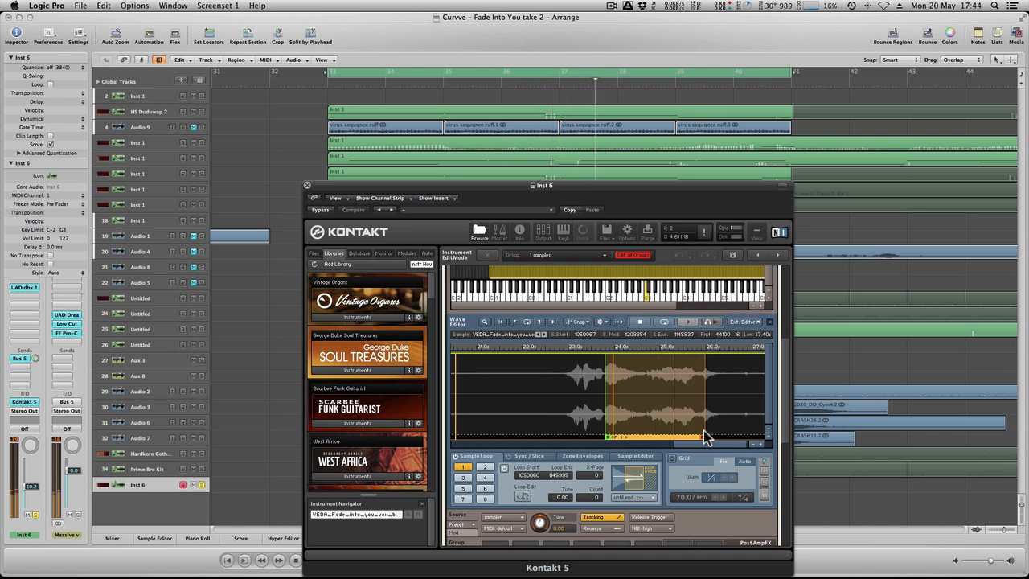
Step: Adjust the compression and output gain of the UAD dbx 160 on Inst 6, and close the compressor and Kontakt windows
click(26, 287)
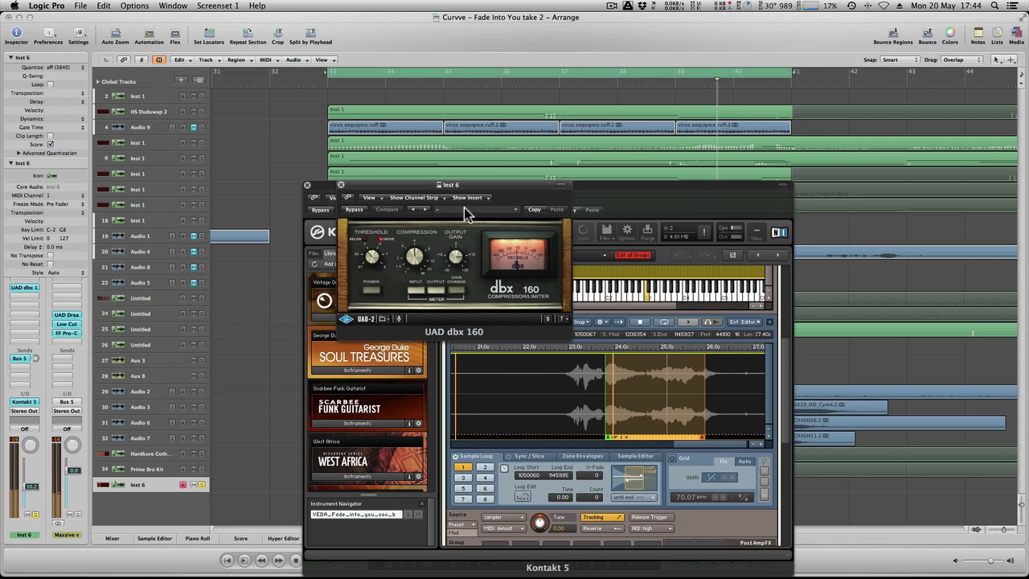
drag(483, 192, 603, 190)
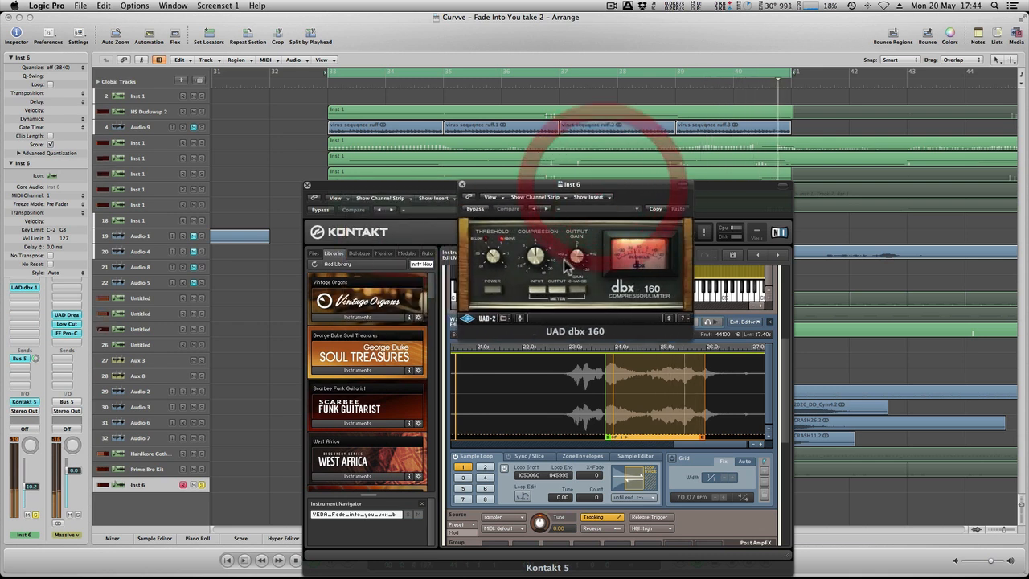
drag(540, 268, 535, 272)
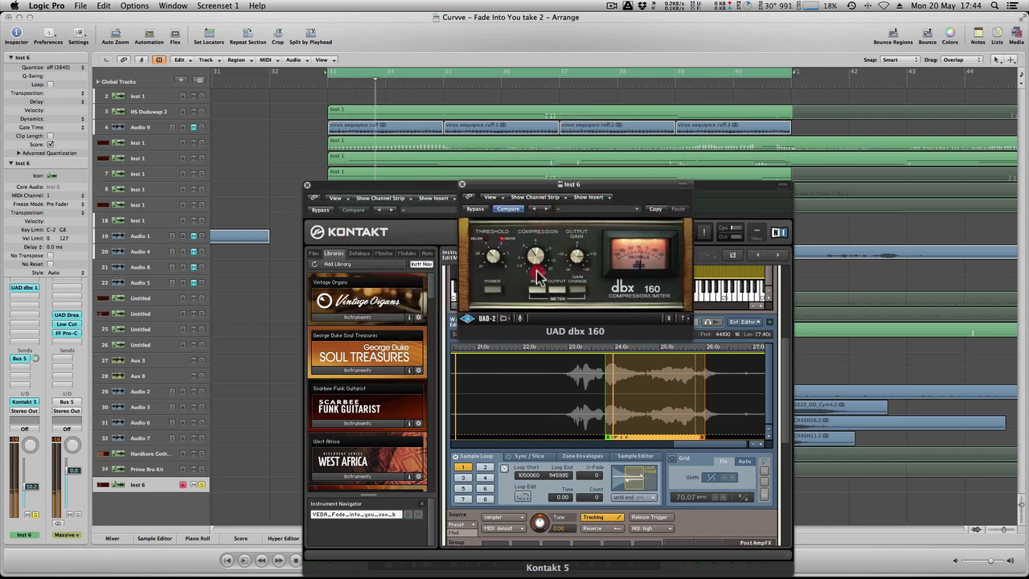
click(537, 292)
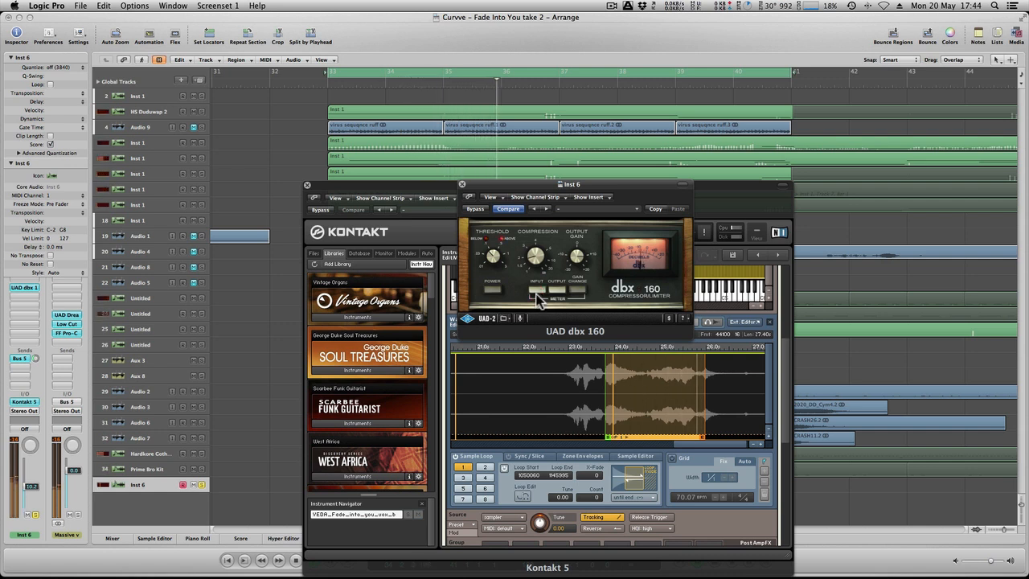
click(538, 304)
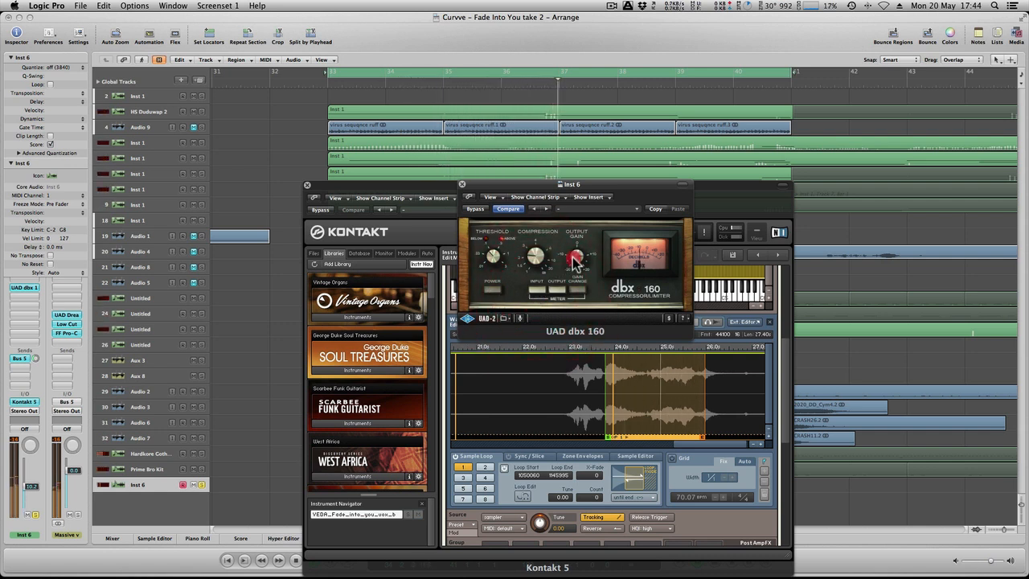
drag(576, 270, 576, 271)
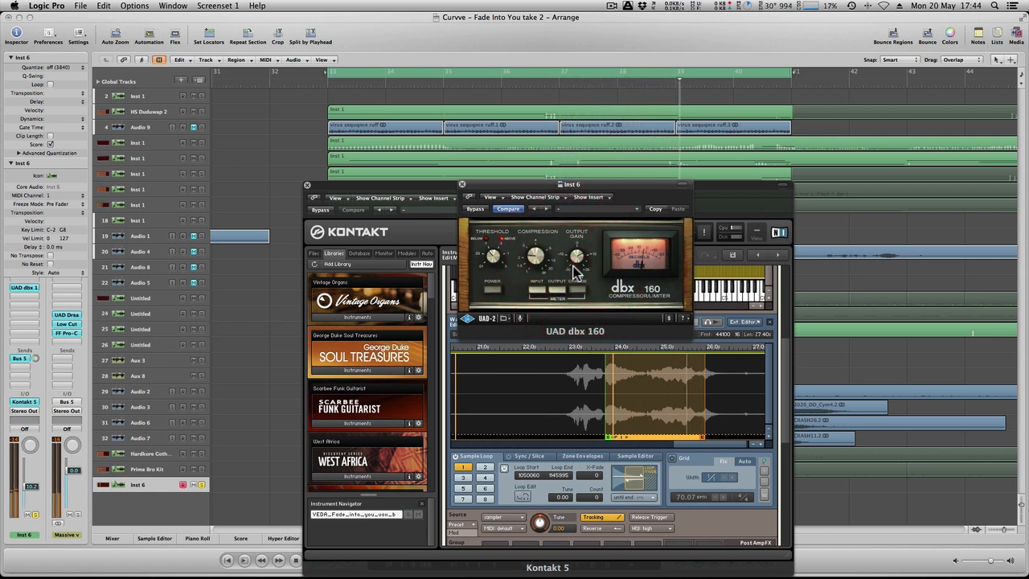
click(462, 184)
click(307, 185)
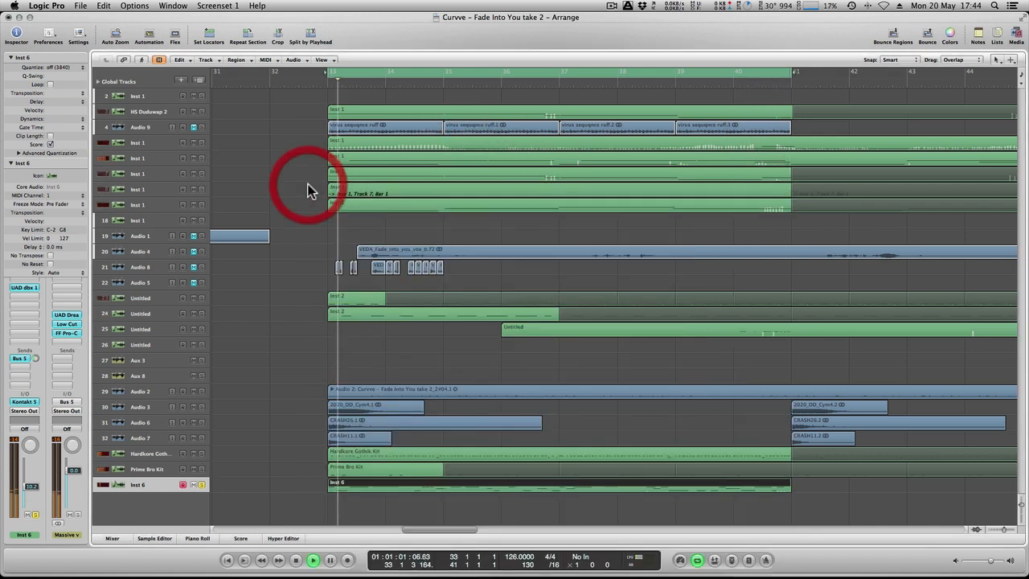
Step: Turn off solo on the Inst 6 track and check its channel fader while the full mix plays
click(202, 485)
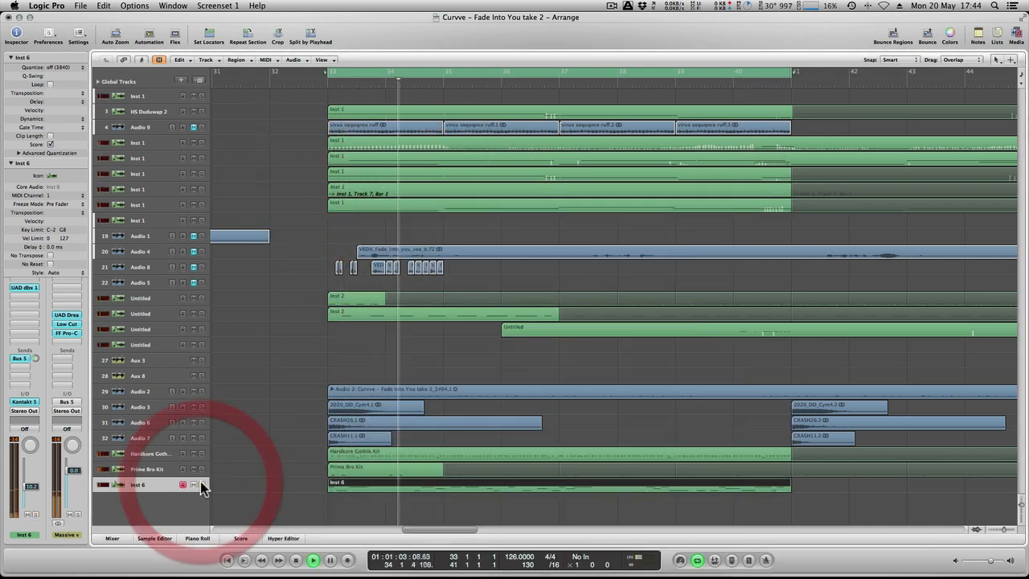
click(32, 485)
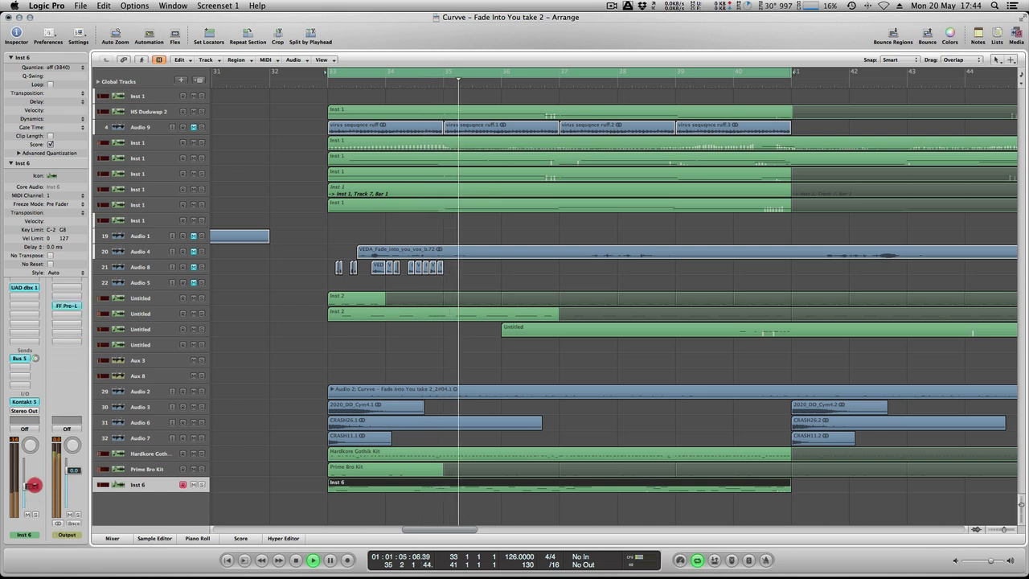
click(33, 486)
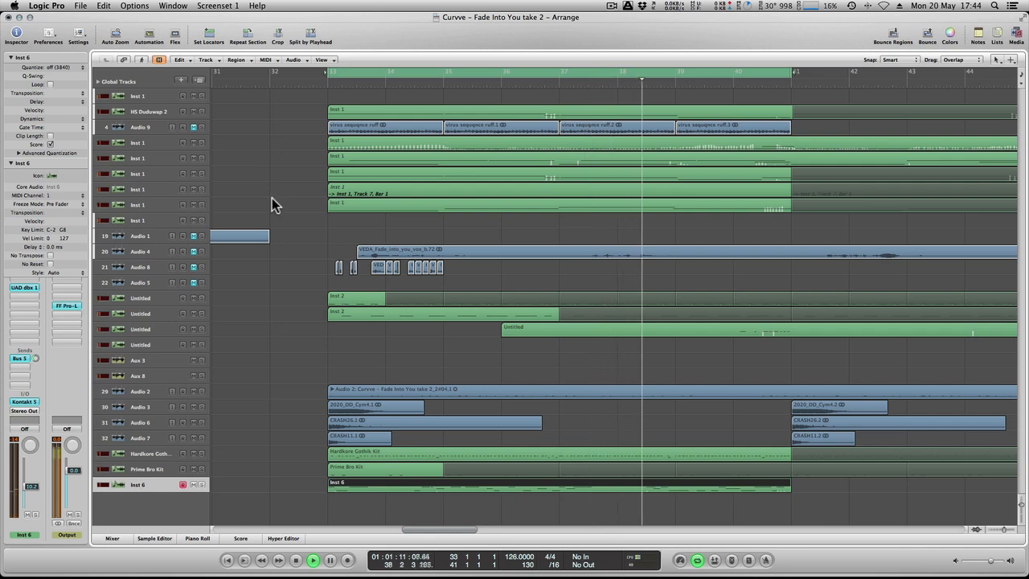
Step: Show the Mixer, open the Virus TI on the Inst 1 channel (track 18) and mute its part 4
click(121, 539)
click(225, 370)
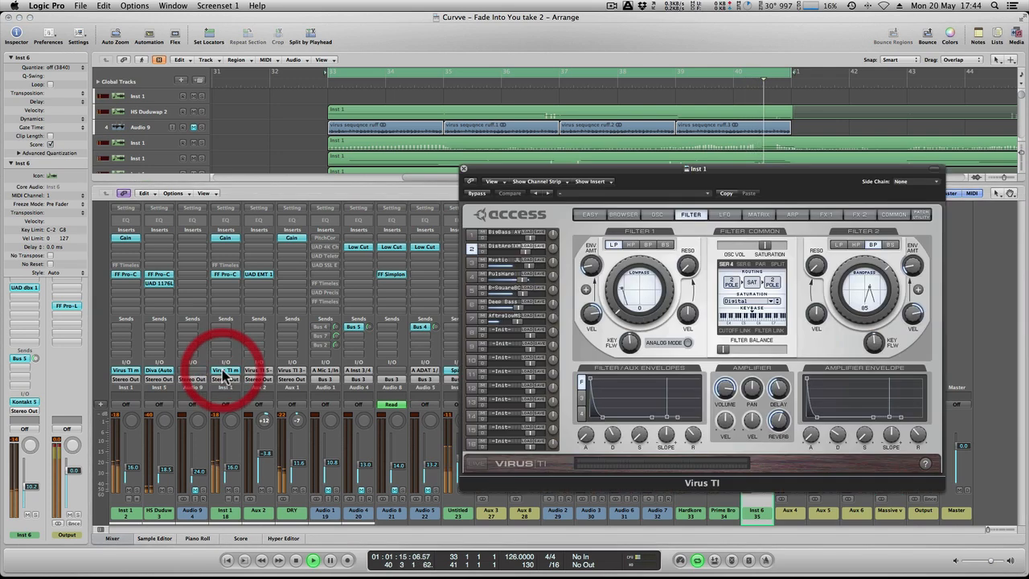
click(483, 275)
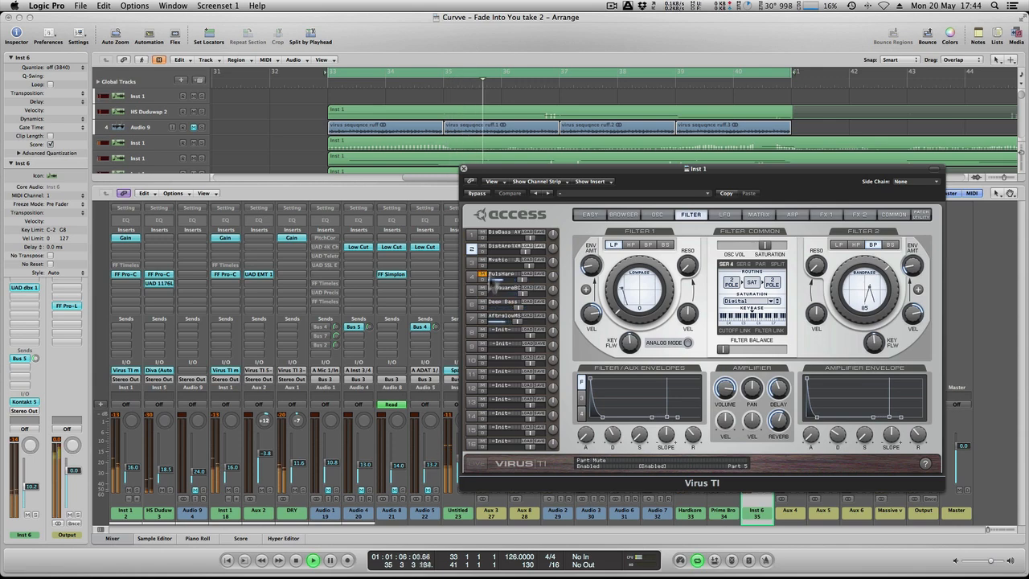
Step: Move the Virus TI window clear of the Inst 6 fader, lower that fader to -11.4 dB and close the Virus TI
drag(500, 170, 227, 78)
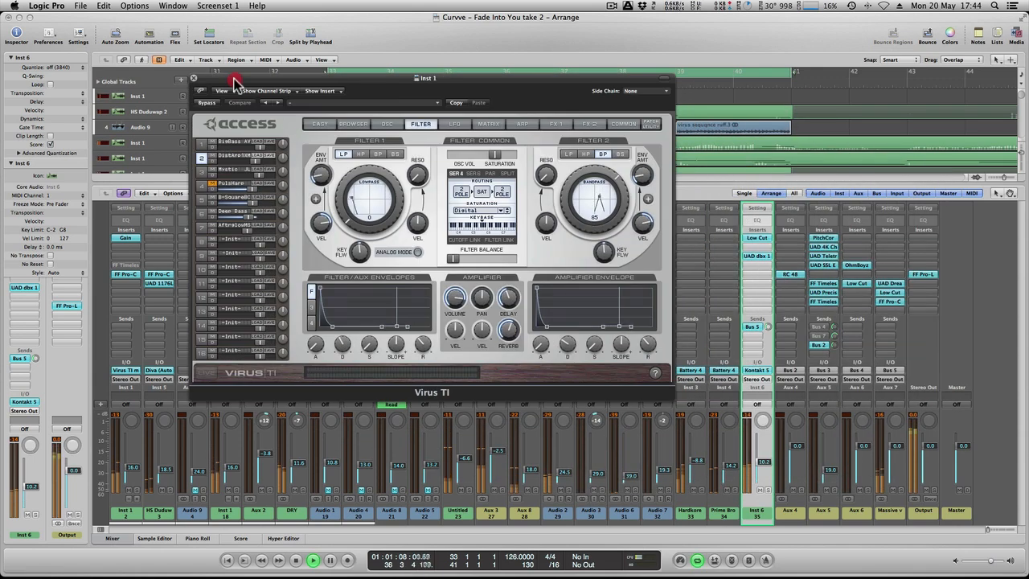
drag(762, 462, 763, 464)
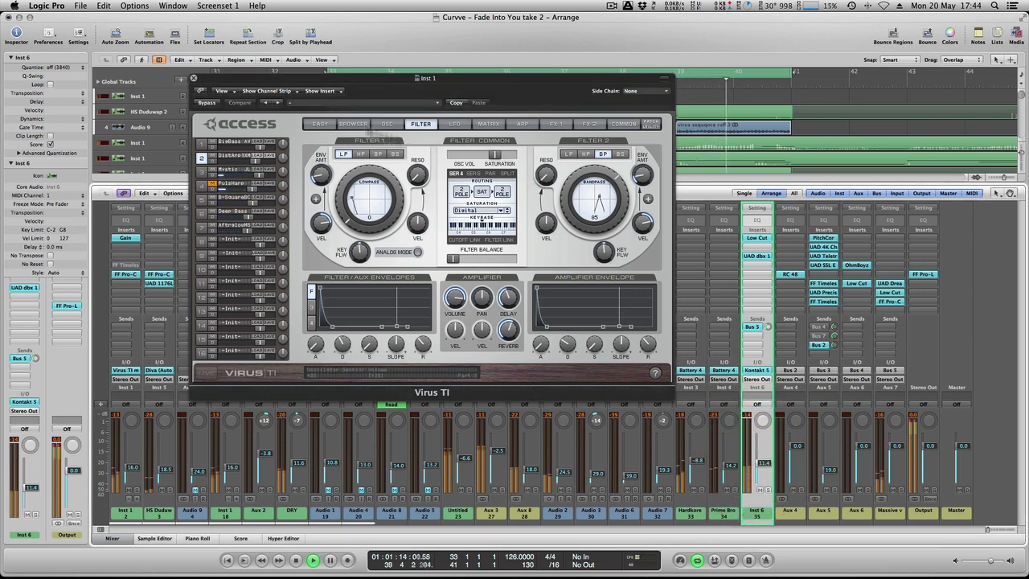
click(193, 79)
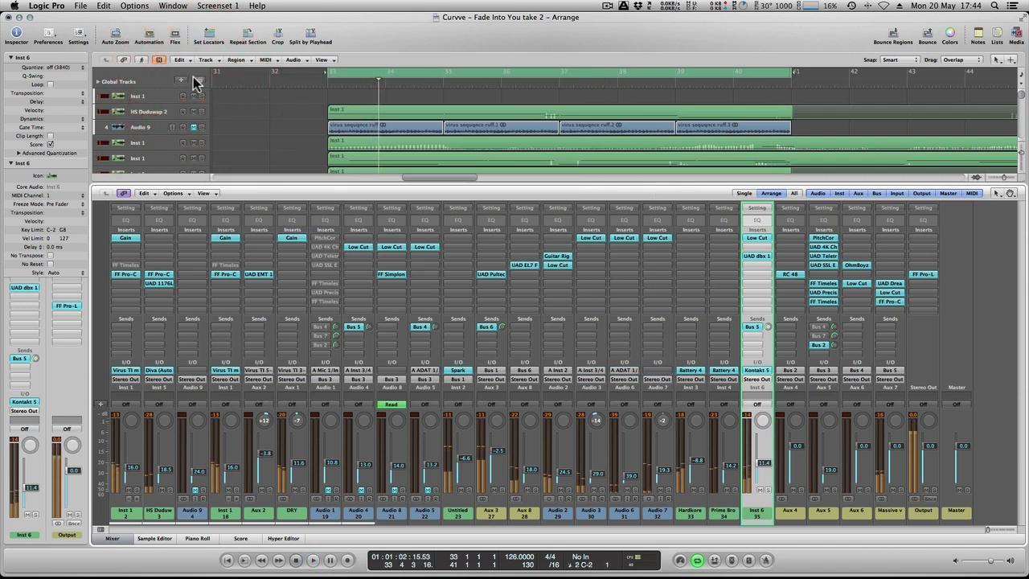